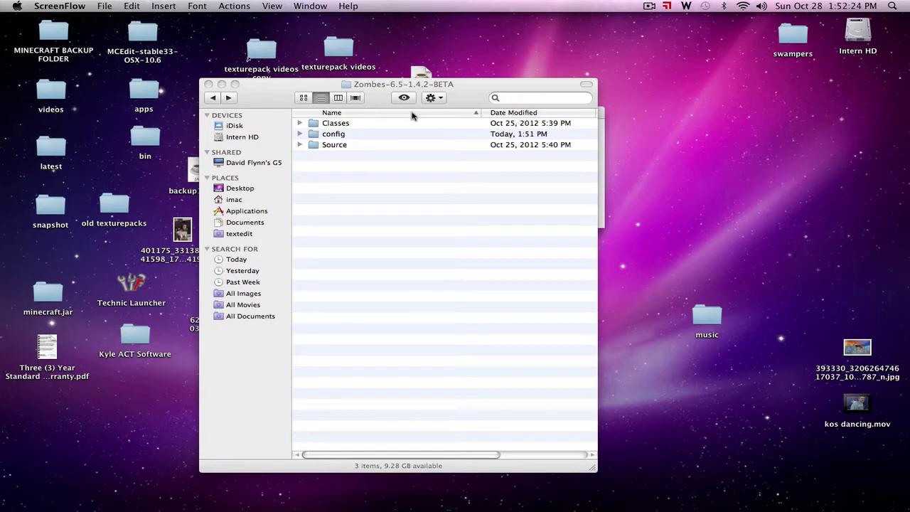
Move the Zombes-6.5-1.4.2-BETA folder window aside and postpone the available software updates.
left_click_drag(462, 86, 288, 31)
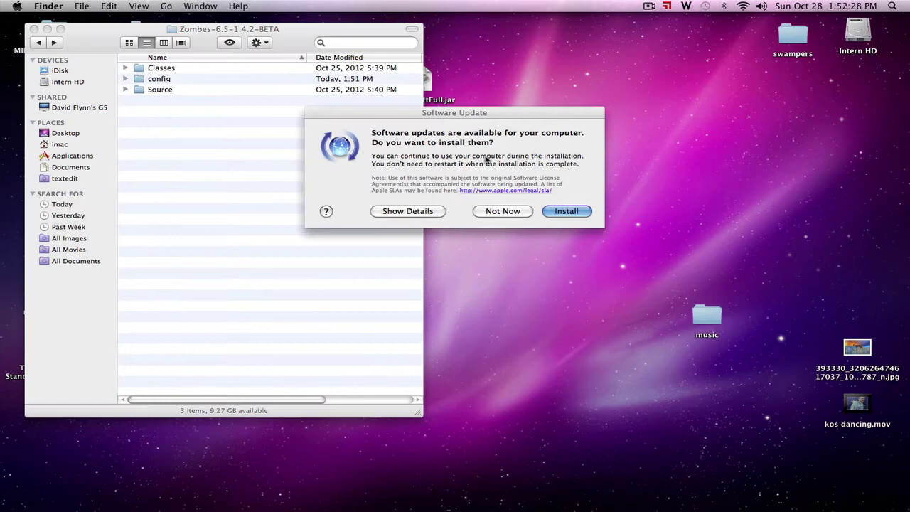
left_click(503, 211)
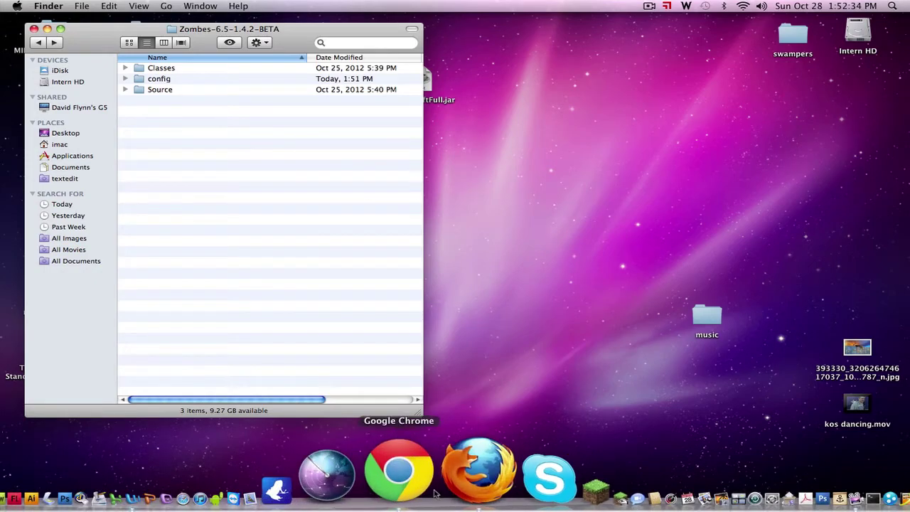
Switch to Firefox, review the Zombe's Modpack forum page down to the v6.5 download link, and minimize the browser.
left_click(441, 487)
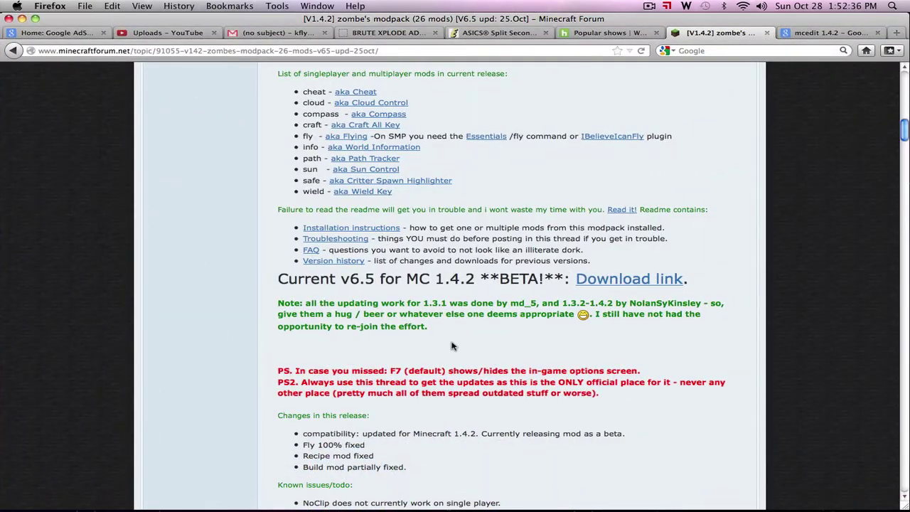
scroll(456, 339, "up", 3)
scroll(456, 339, "up", 10)
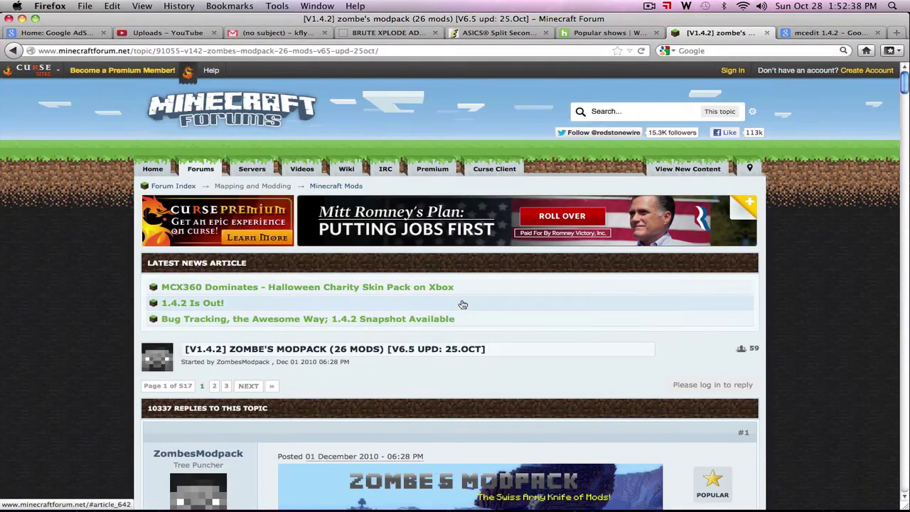
scroll(459, 304, "down", 1)
scroll(460, 304, "down", 5)
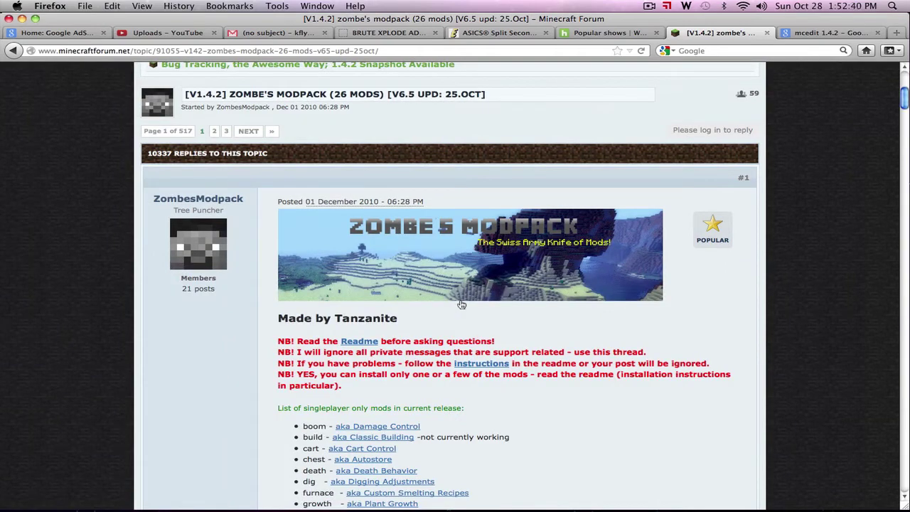
scroll(462, 304, "down", 8)
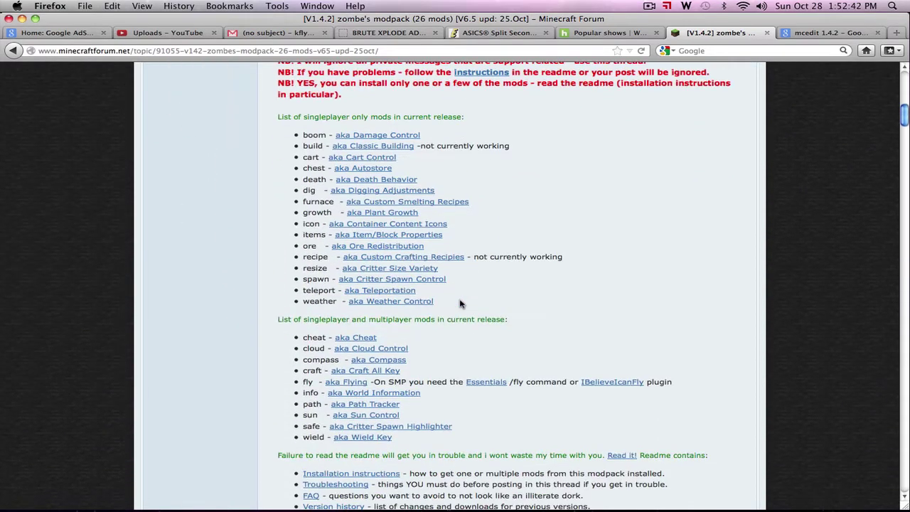
scroll(459, 305, "down", 1)
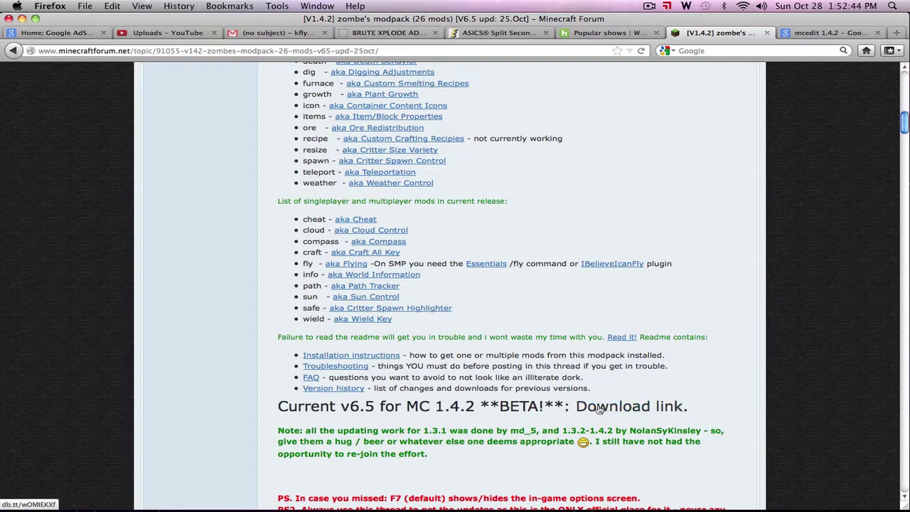
left_click(22, 19)
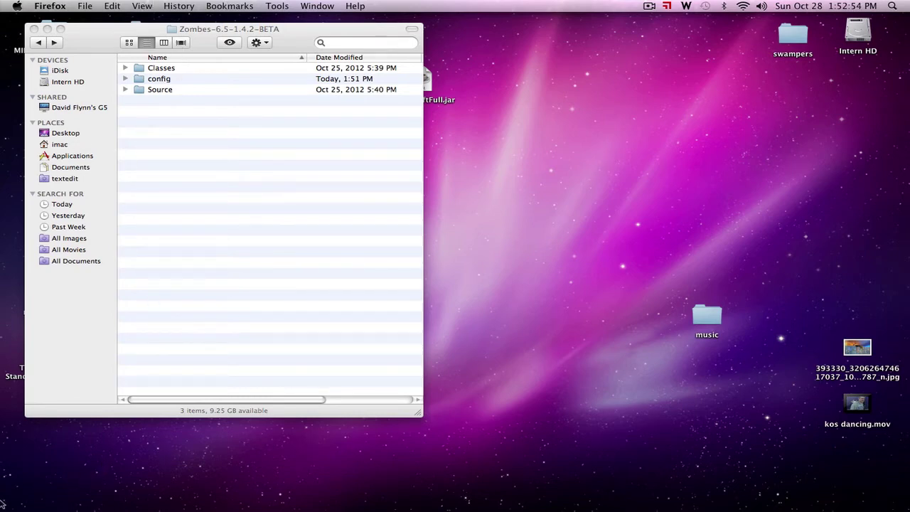
Open a new Finder window and search this Mac for "%appdata%".
mouse_move(3, 505)
left_click(27, 490)
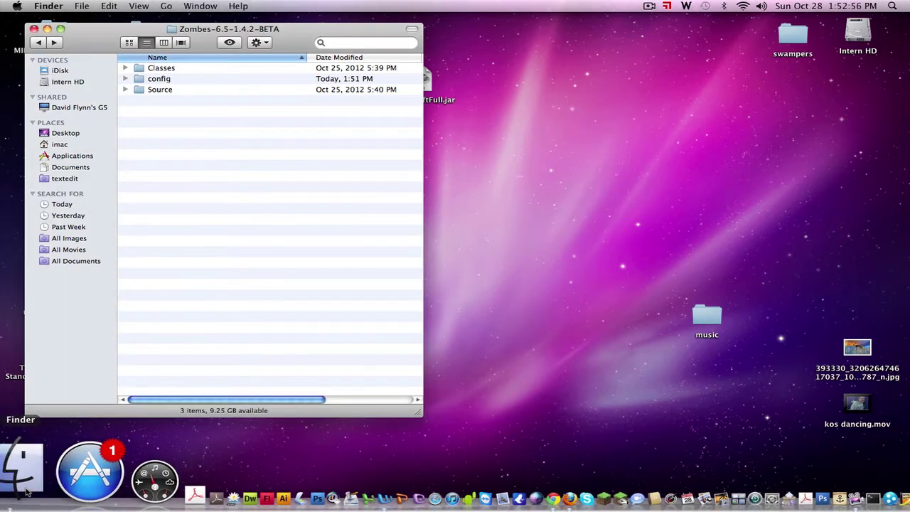
right_click(27, 489)
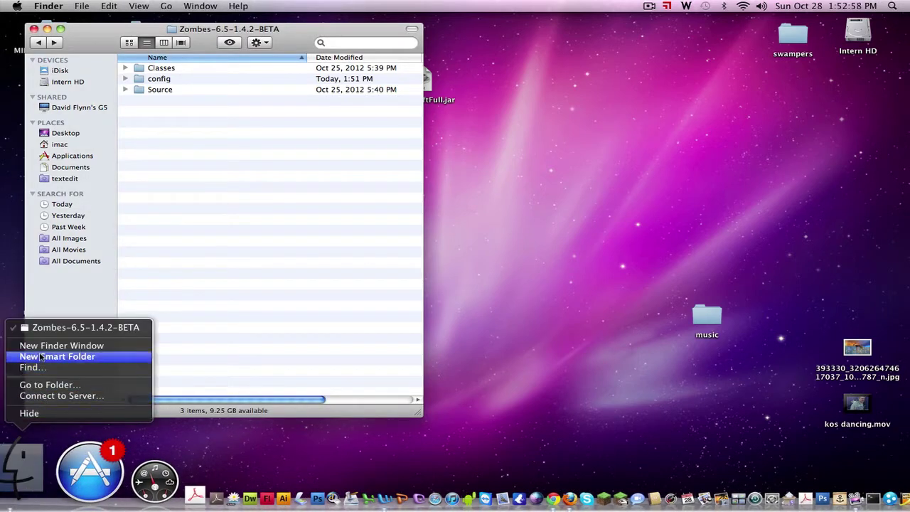
left_click(45, 346)
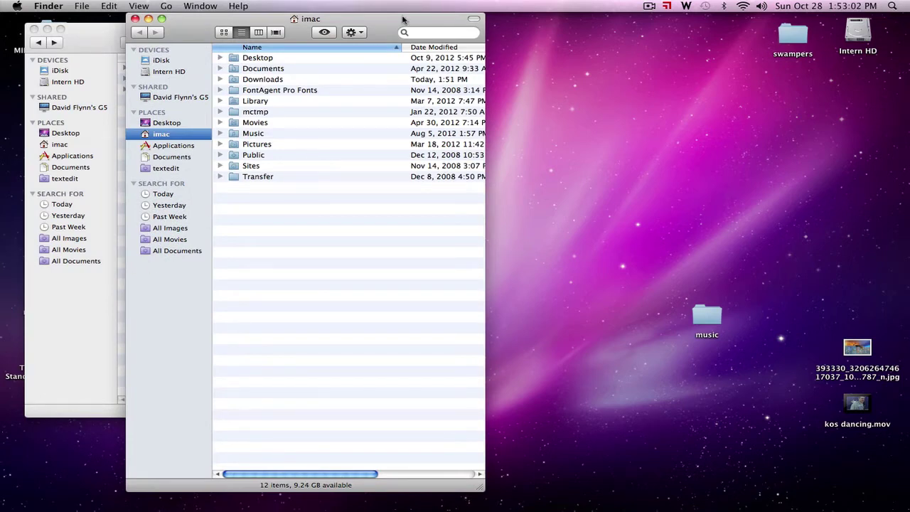
left_click_drag(402, 20, 476, 22)
left_click(504, 37)
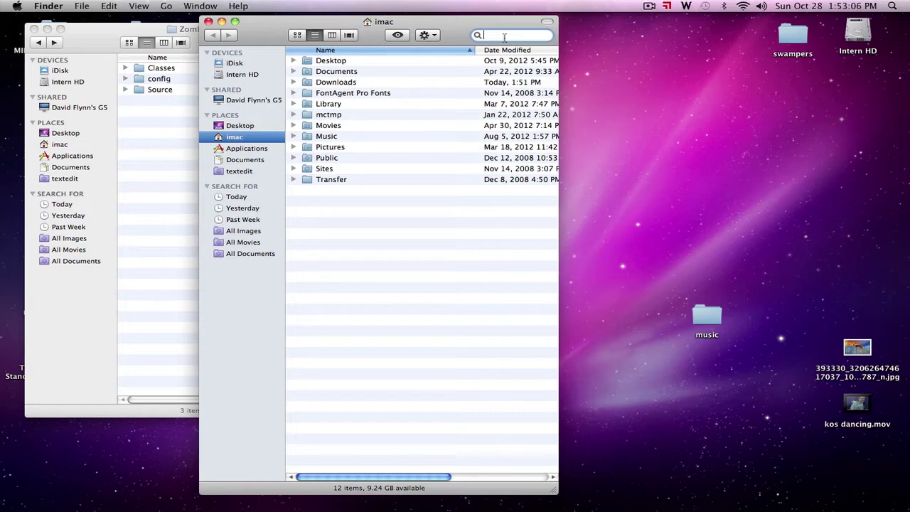
type("%appda")
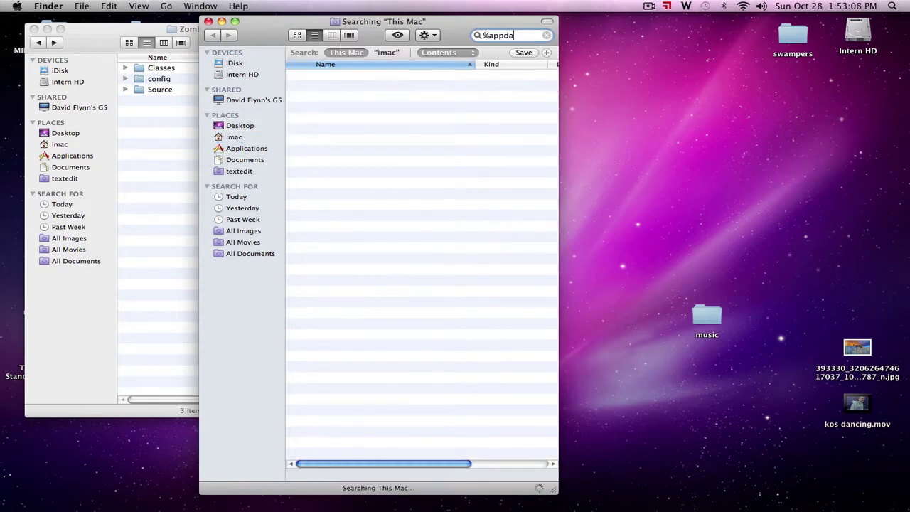
type("ta%")
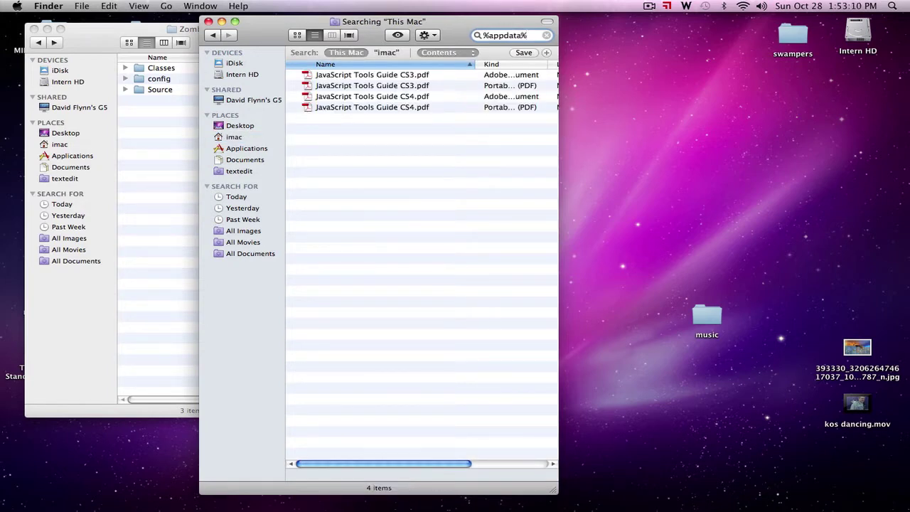
Clear the %appdata% search and close its Finder window.
key("BackSpace")
key("BackSpace")
key("BackSpace")
key("BackSpace")
key("BackSpace")
key("BackSpace")
key("BackSpace")
key("BackSpace")
key("BackSpace")
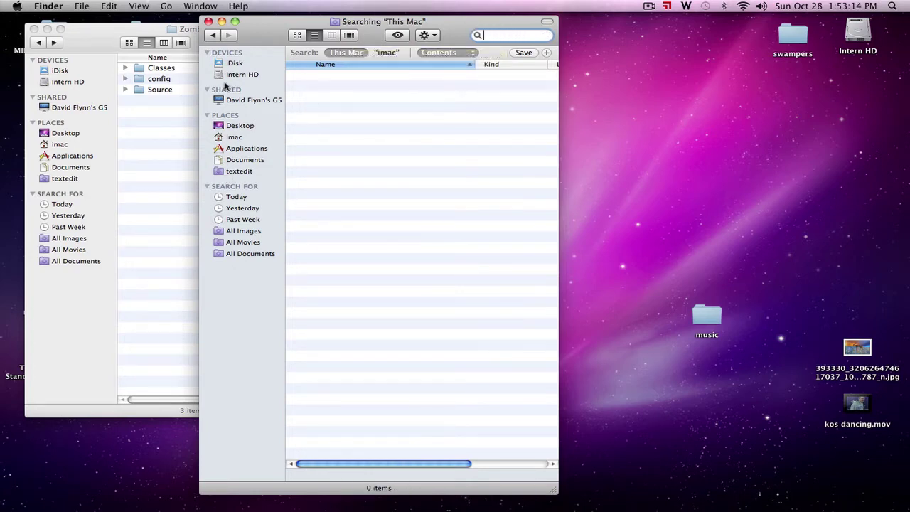
left_click(208, 21)
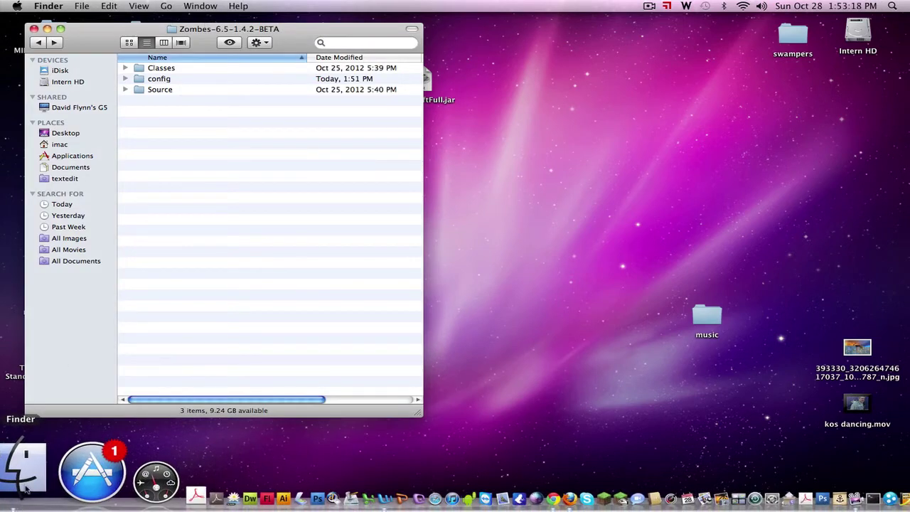
Open the Library/Application Support/minecraft/bin folder in a new Finder window placed beside the mod folder.
right_click(27, 490)
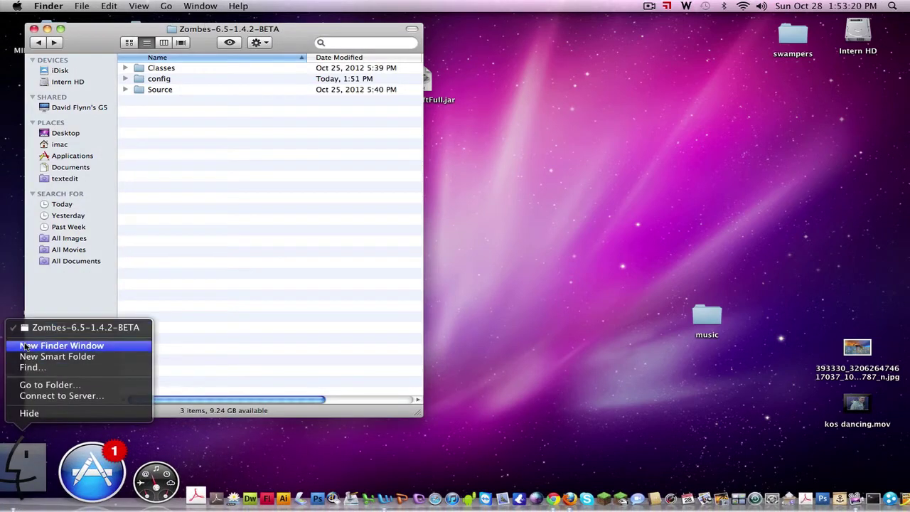
left_click(25, 347)
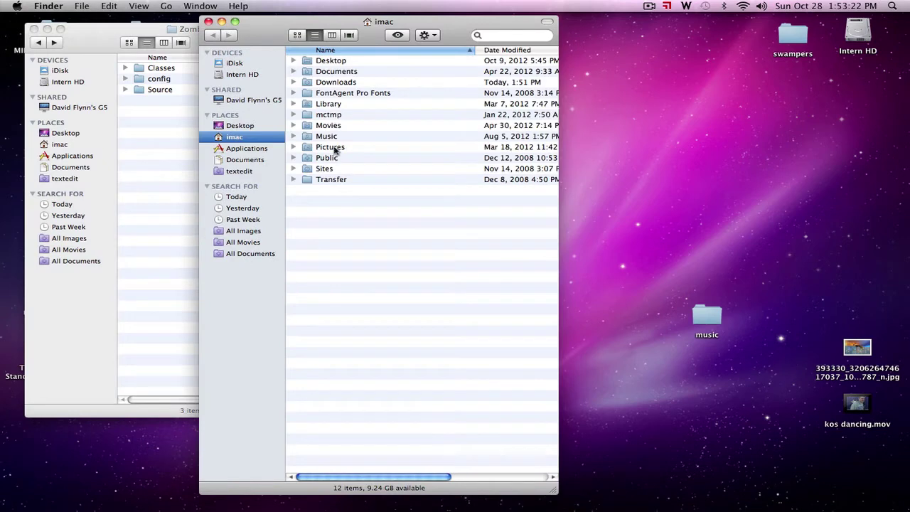
double_click(341, 106)
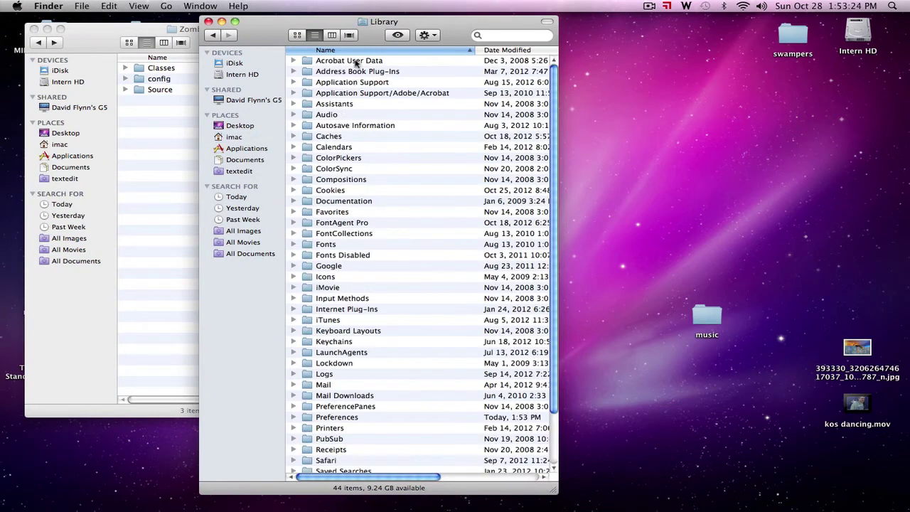
double_click(358, 83)
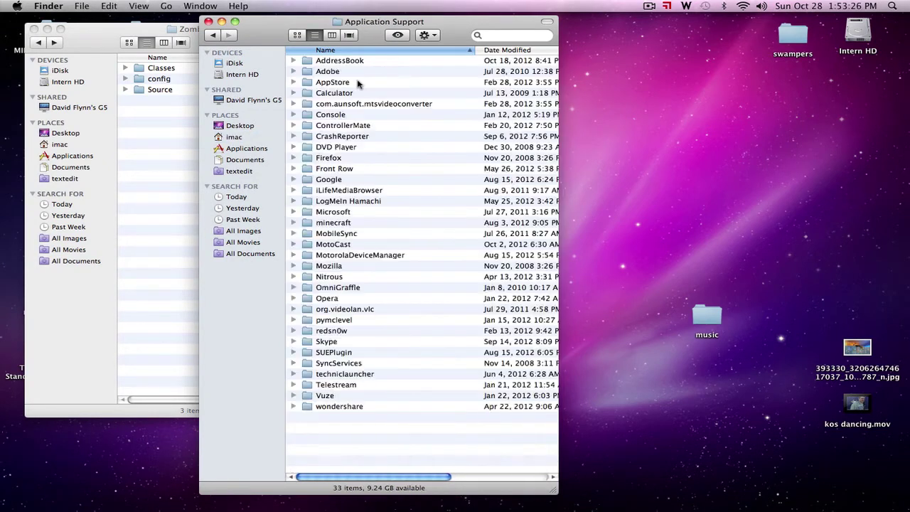
double_click(339, 224)
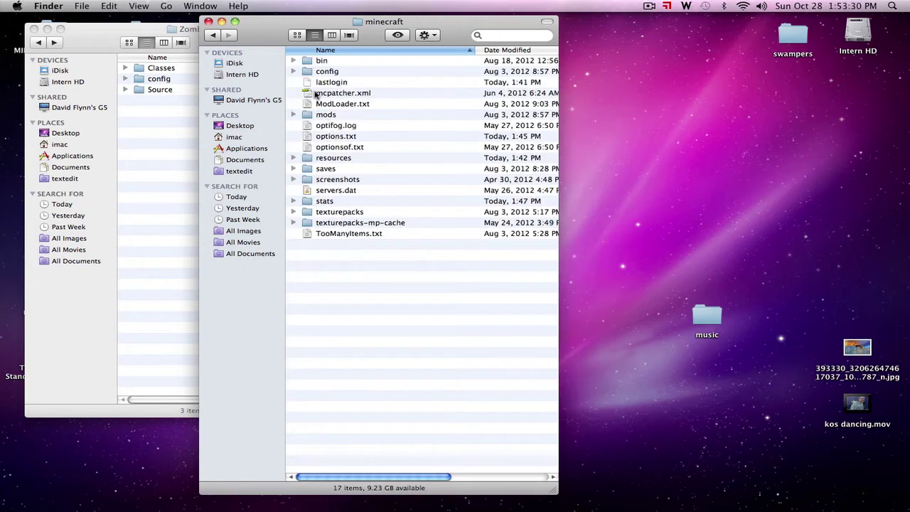
left_click_drag(288, 38, 516, 36)
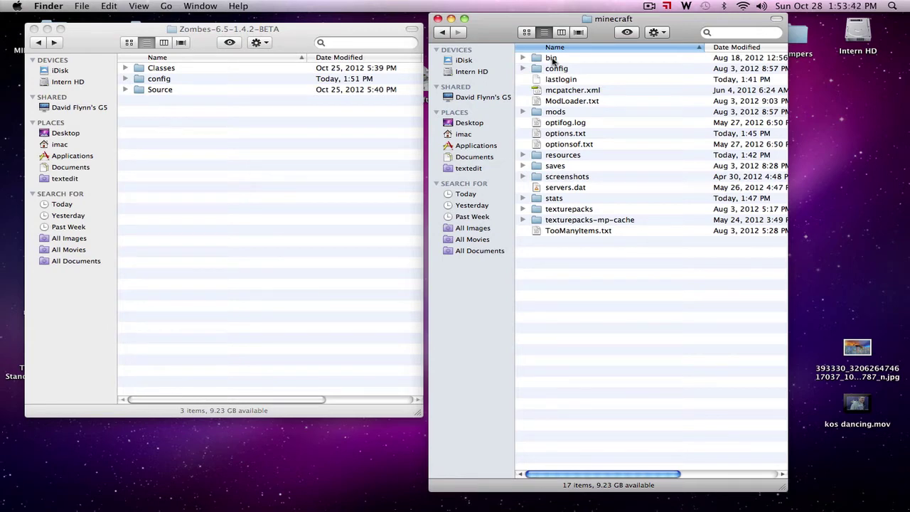
double_click(553, 59)
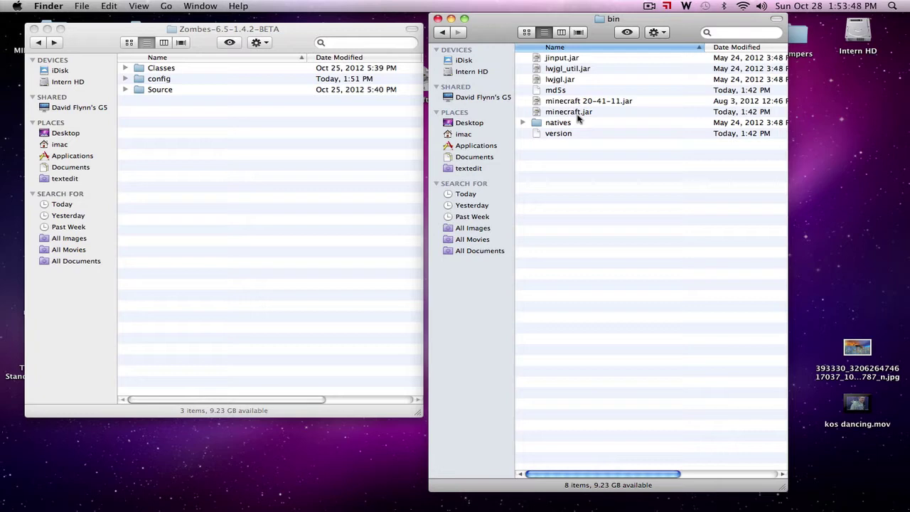
Extract minecraft.jar into a folder inside the bin folder.
left_click(577, 116)
right_click(577, 116)
mouse_move(620, 138)
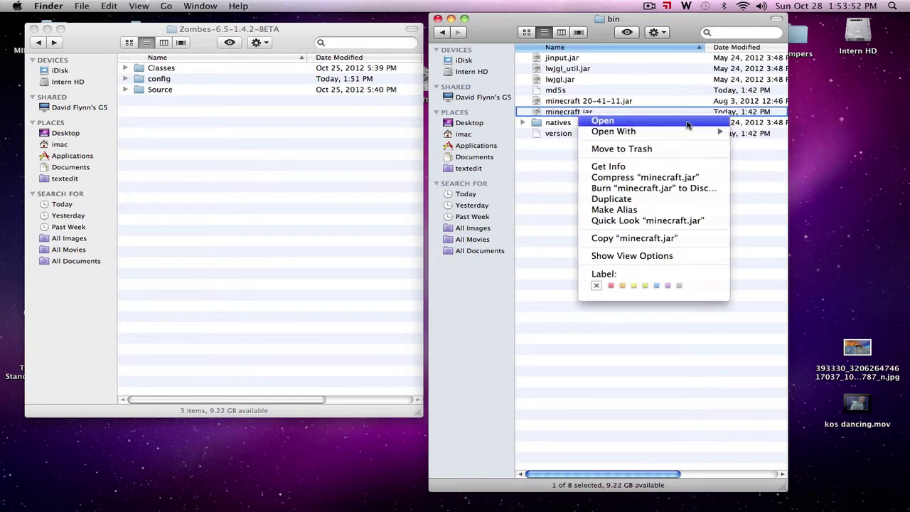
left_click(763, 151)
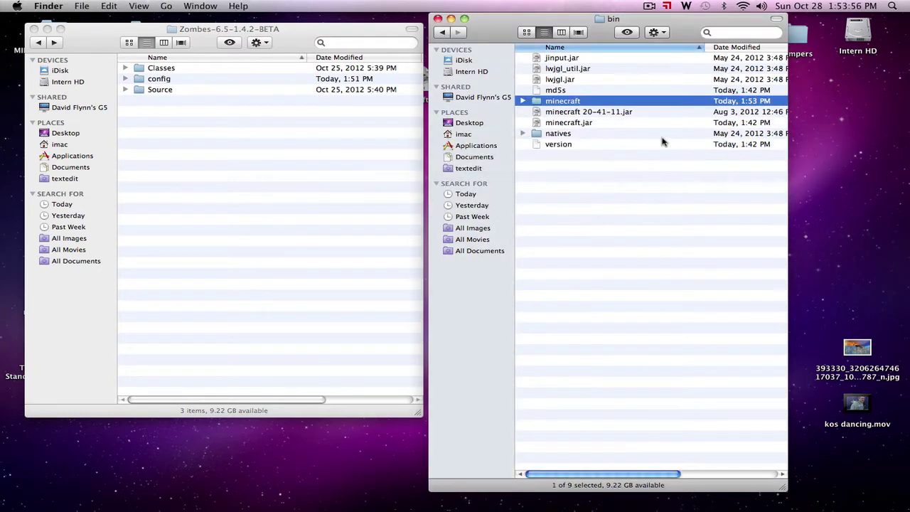
Move the original minecraft.jar file to the Trash.
left_click(596, 123)
right_click(596, 123)
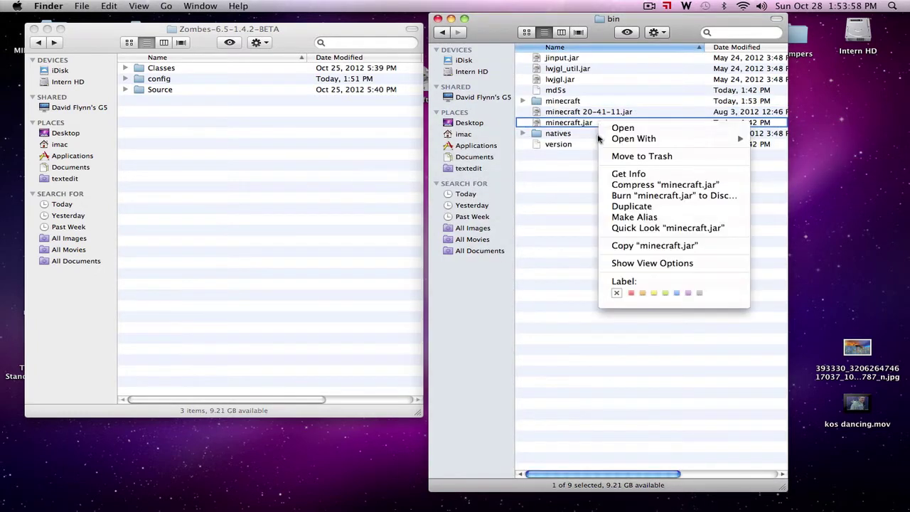
left_click(638, 156)
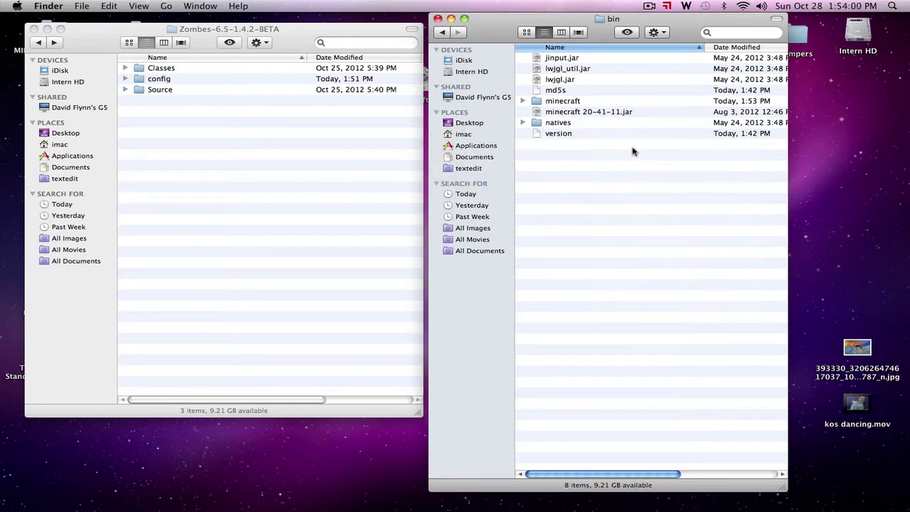
Rename the extracted minecraft folder to minecraft.jar in its info window, accept the added extension, and close the window.
left_click(606, 105)
right_click(593, 106)
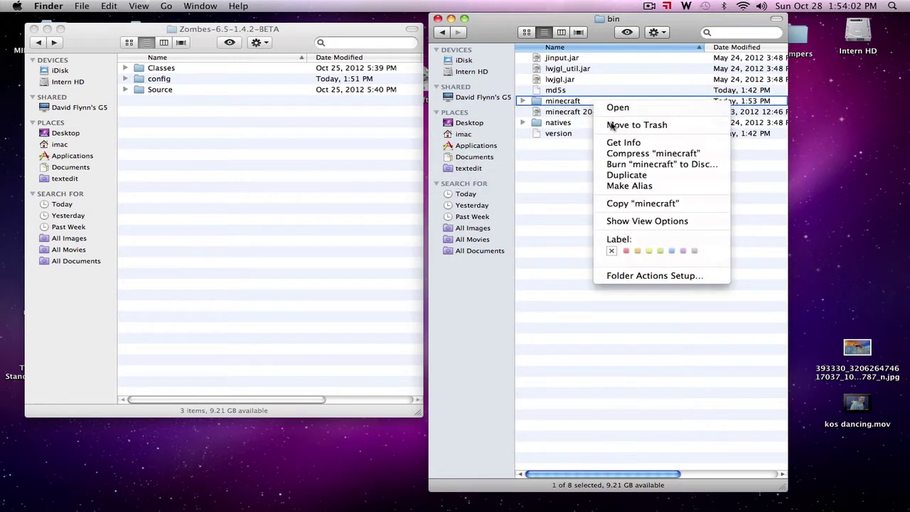
left_click(619, 142)
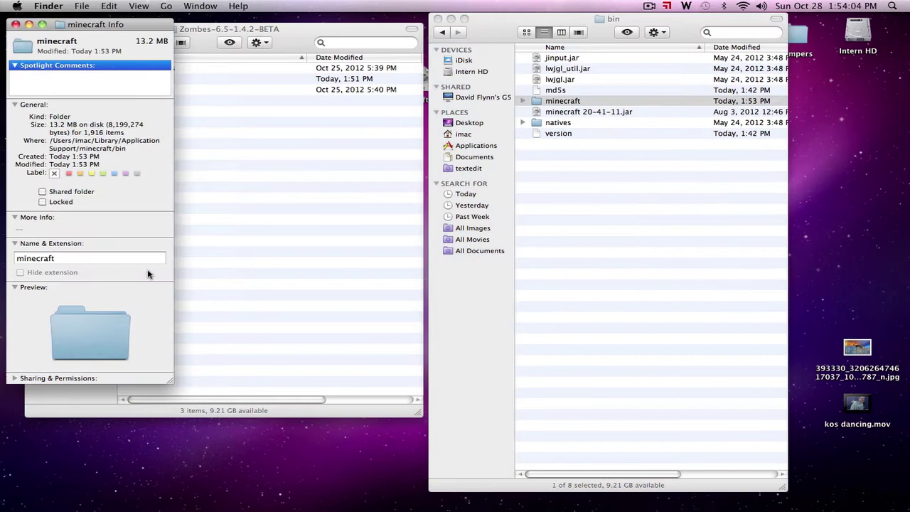
left_click(136, 260)
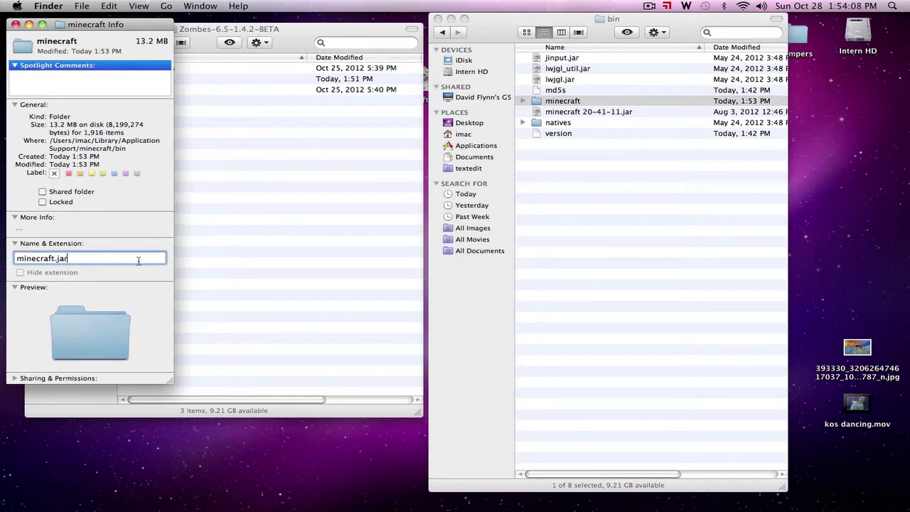
key("Return")
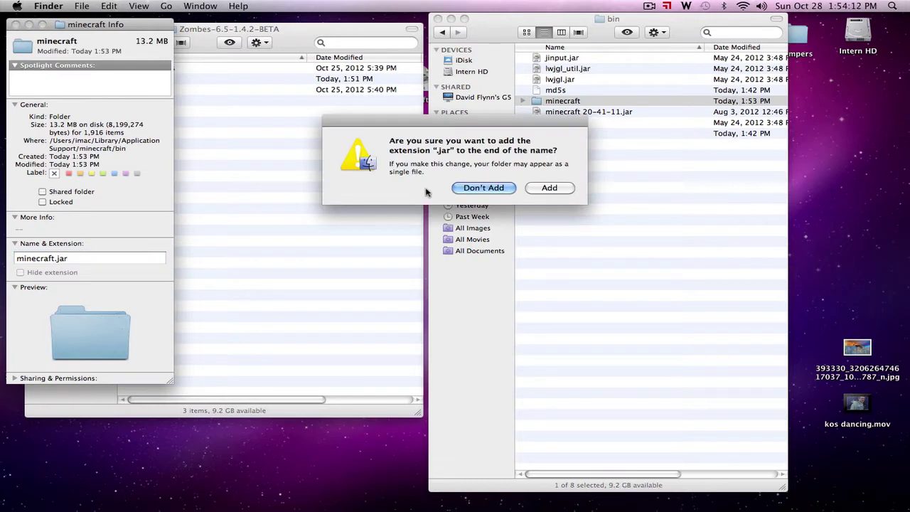
left_click(550, 187)
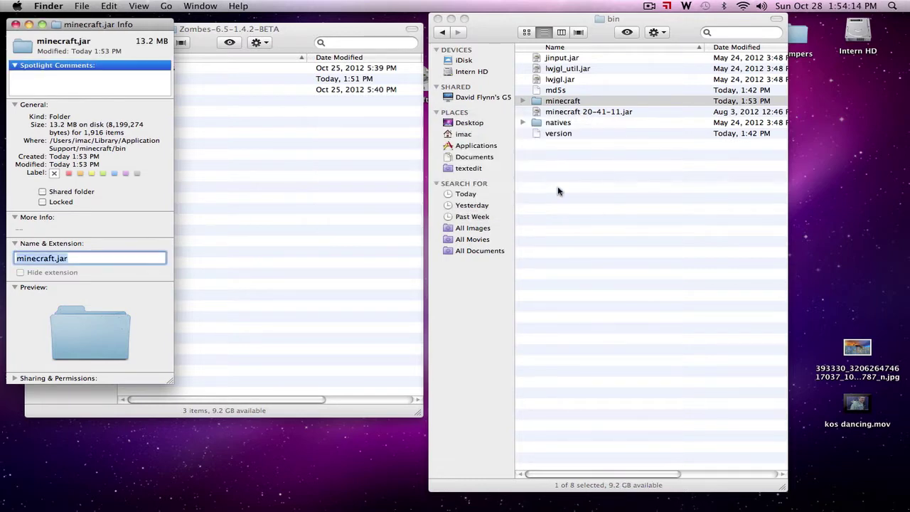
left_click(15, 24)
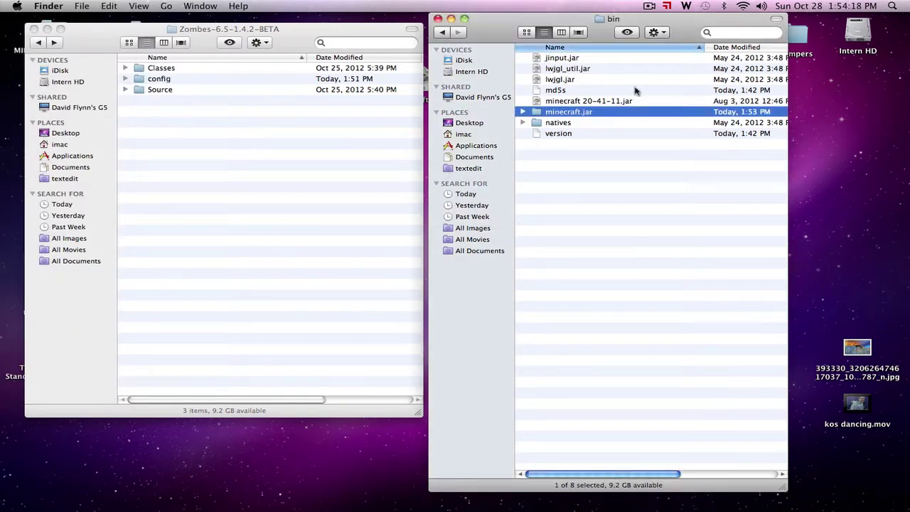
Open the minecraft.jar folder to view its class files and their details.
double_click(590, 112)
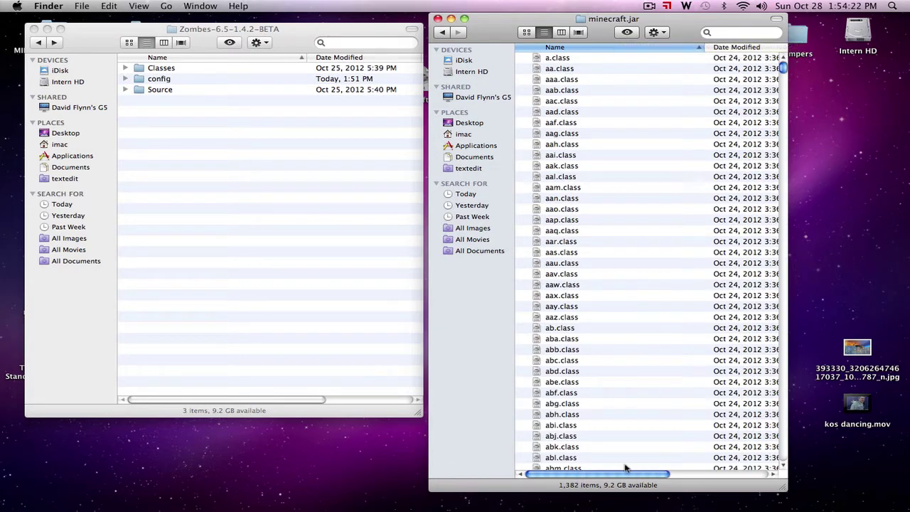
left_click_drag(613, 477, 700, 481)
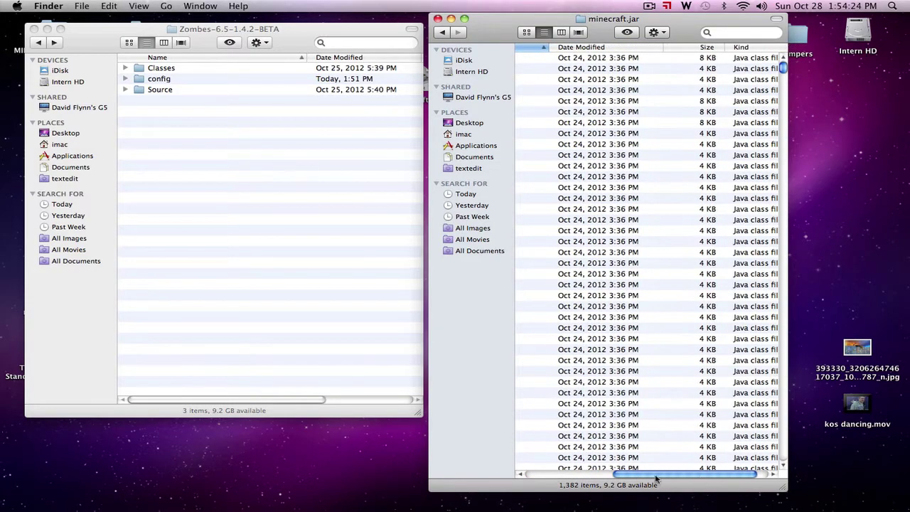
Sort the minecraft.jar folder by kind and move its META-INF folder to the Trash.
left_click(759, 47)
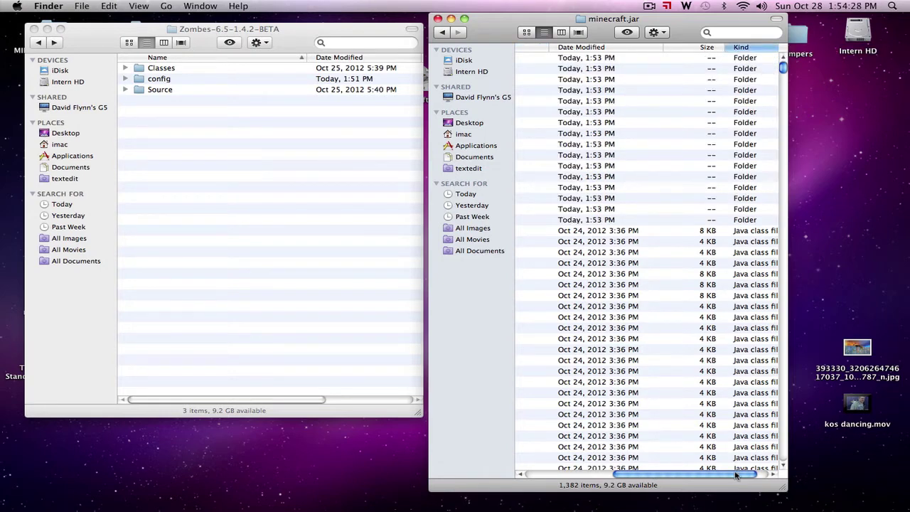
left_click_drag(736, 476, 651, 476)
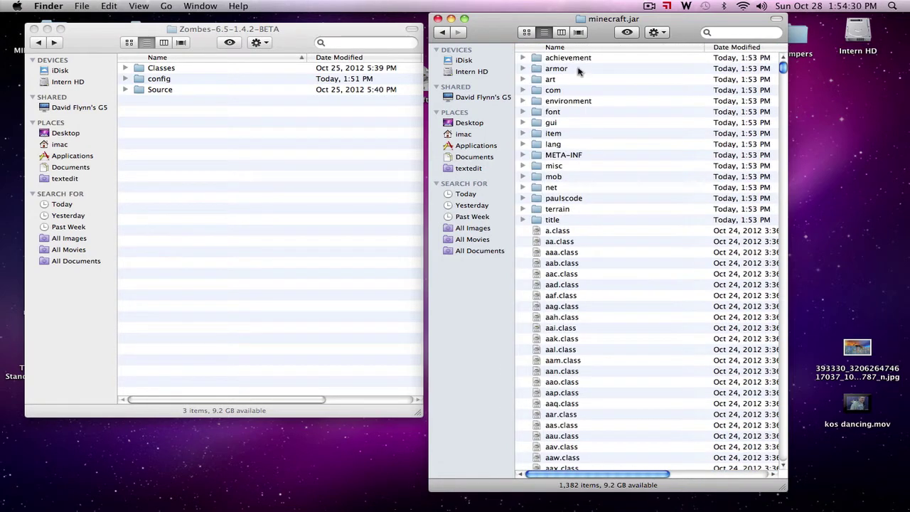
left_click(576, 157)
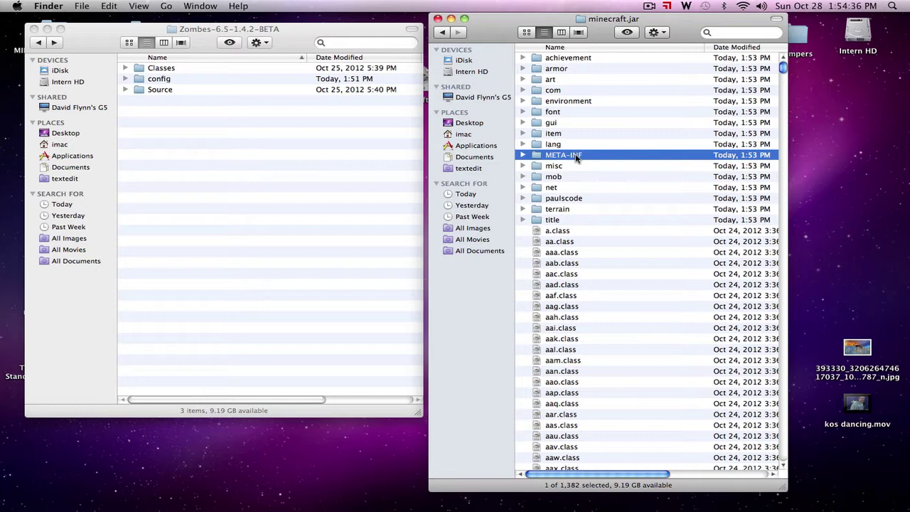
right_click(577, 157)
key("Escape")
right_click(592, 158)
left_click(594, 179)
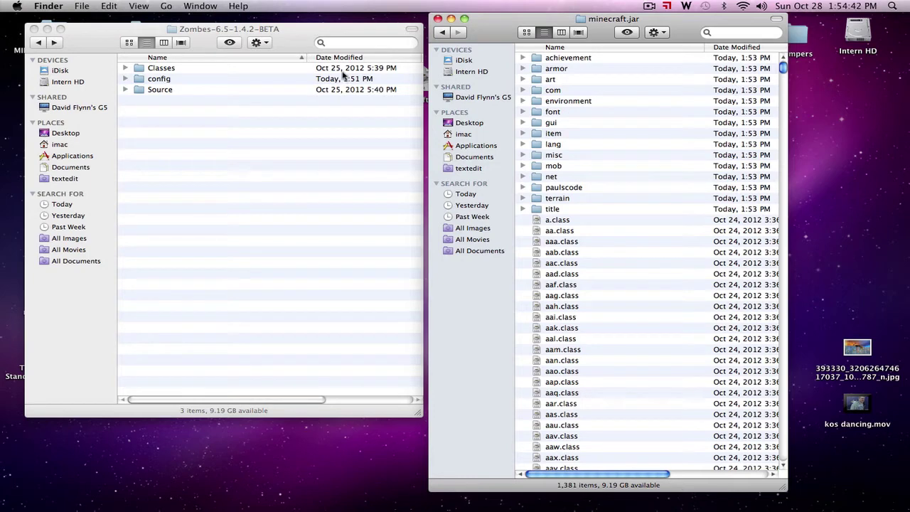
Move all files from the mod's Classes folder into the minecraft.jar folder, replacing every existing file of the same name.
left_click(289, 43)
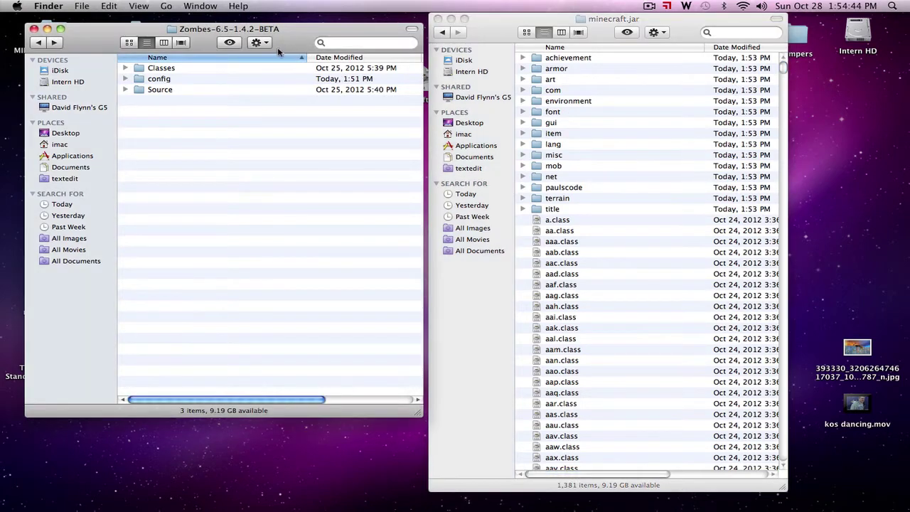
double_click(163, 71)
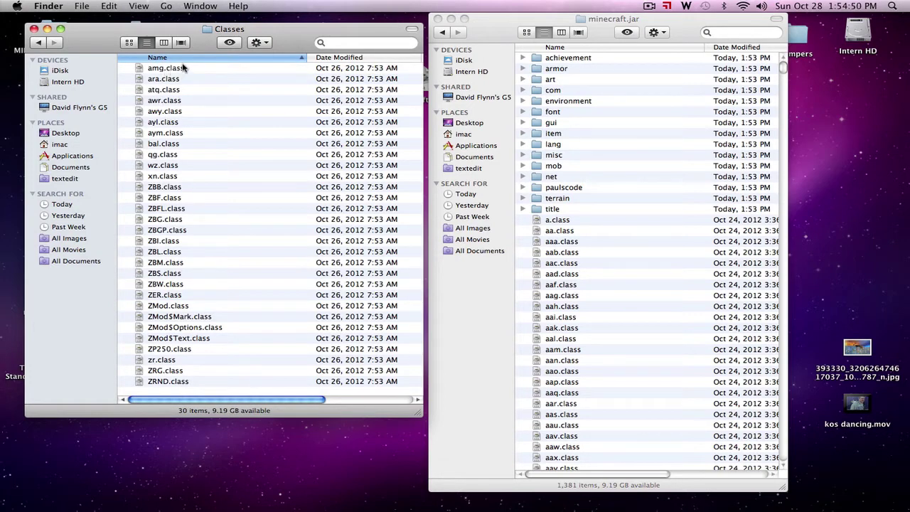
key("super+a")
left_click_drag(169, 93, 526, 277)
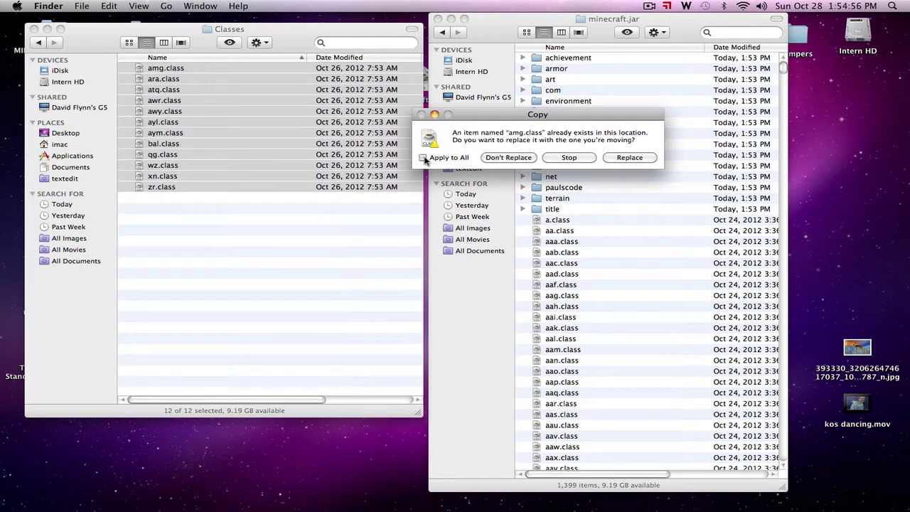
left_click(424, 158)
left_click(639, 158)
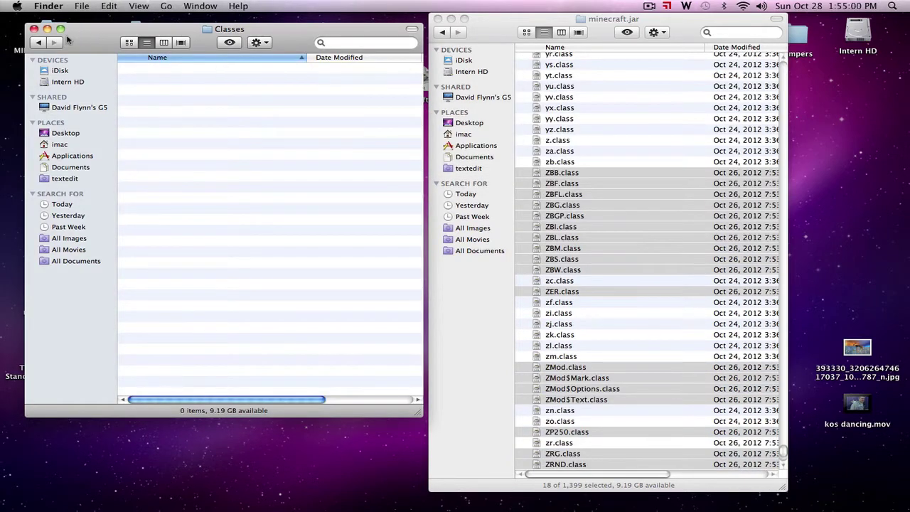
Return to the mod download's main folder and open the zombe folder inside minecraft's mods folder in the other window.
left_click(38, 41)
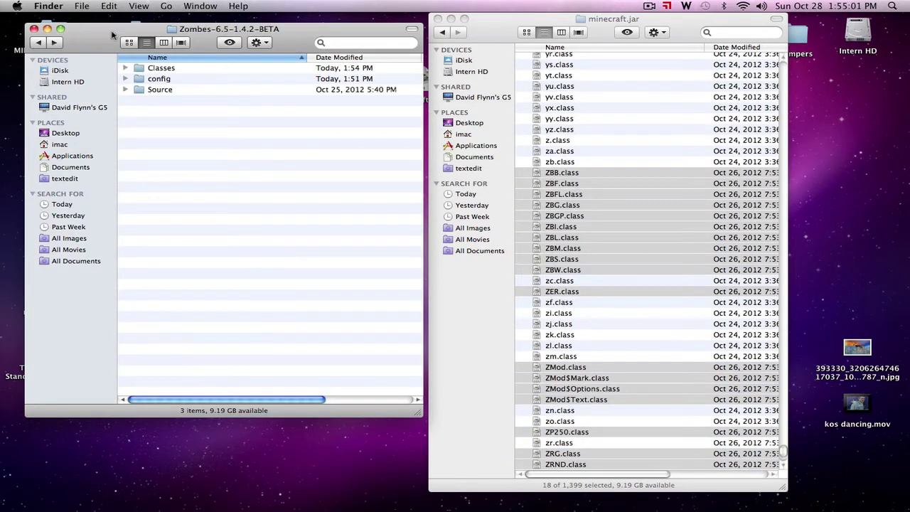
left_click(492, 26)
left_click(443, 34)
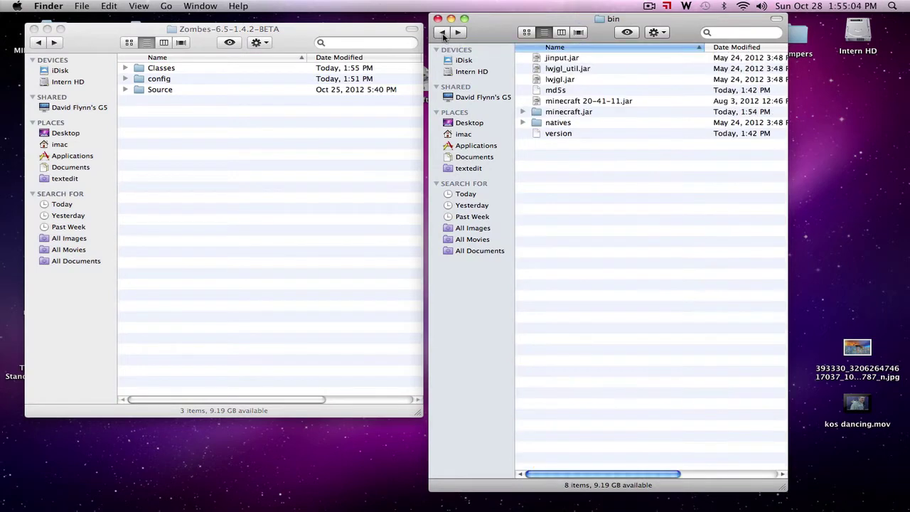
left_click(442, 34)
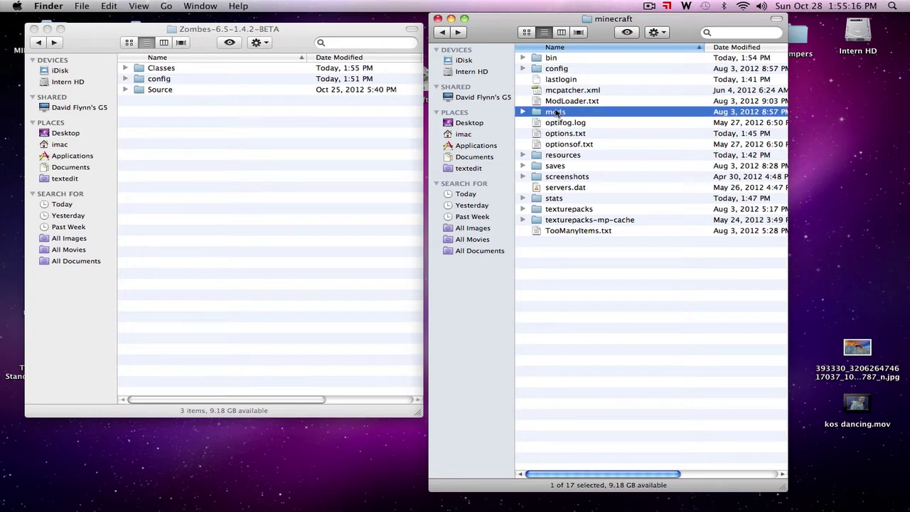
double_click(556, 112)
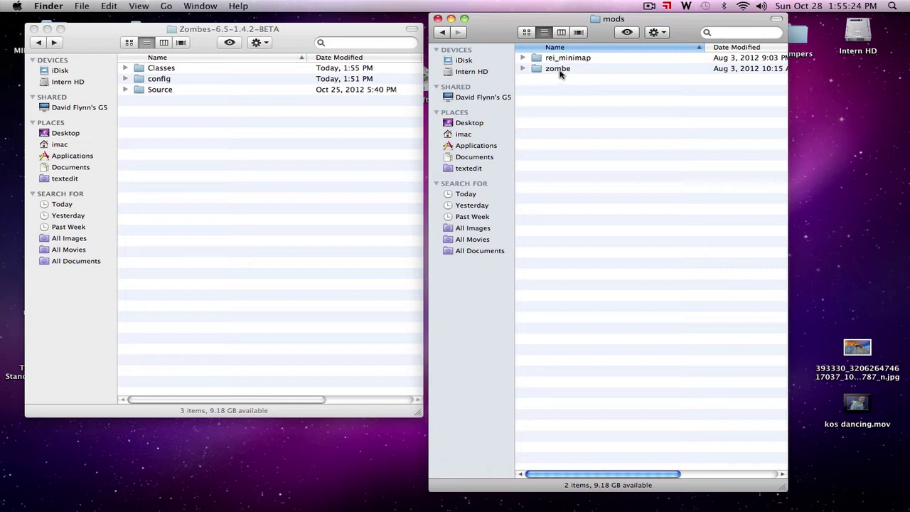
double_click(559, 69)
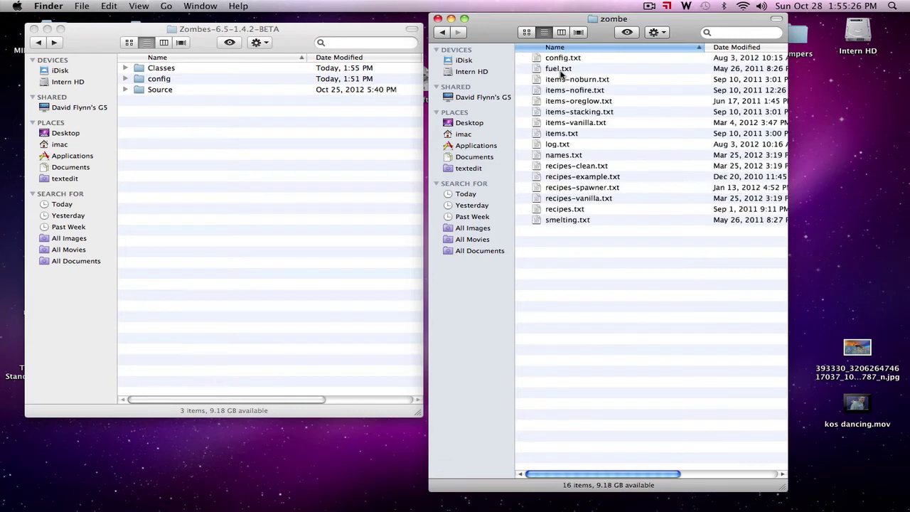
Move all text files from the mod's config folder into the zombe folder, replacing every existing file of the same name.
double_click(299, 79)
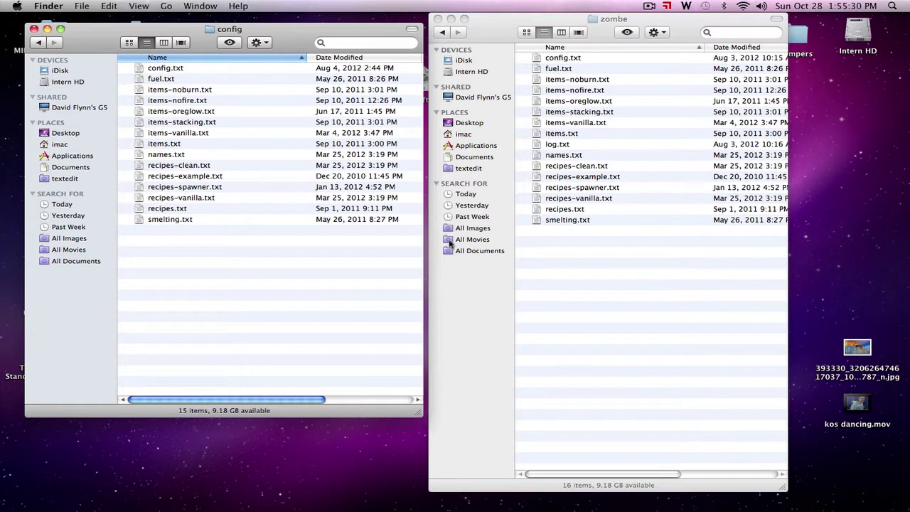
left_click_drag(202, 249, 208, 189)
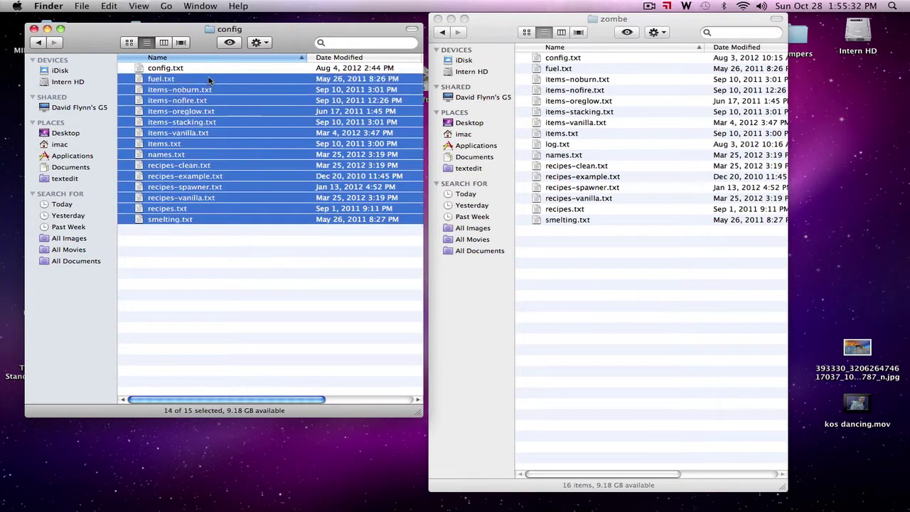
left_click(211, 68, "super")
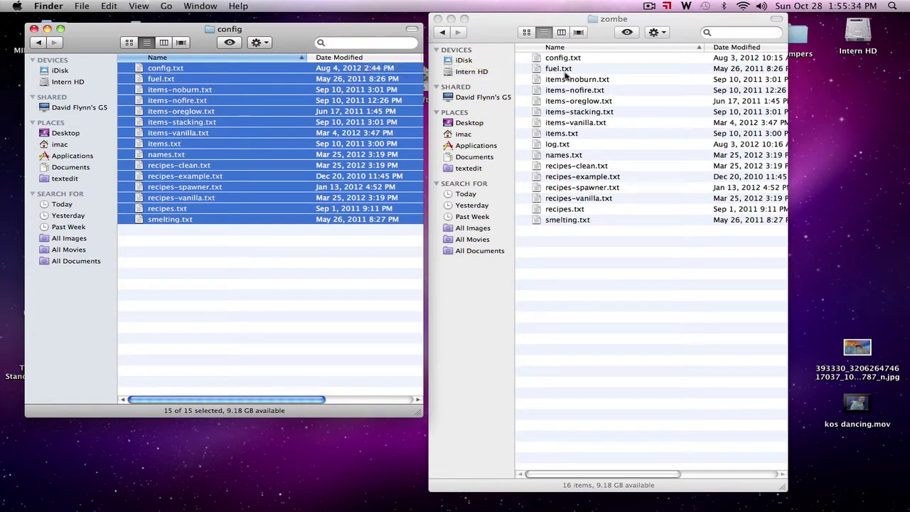
left_click_drag(181, 108, 647, 214)
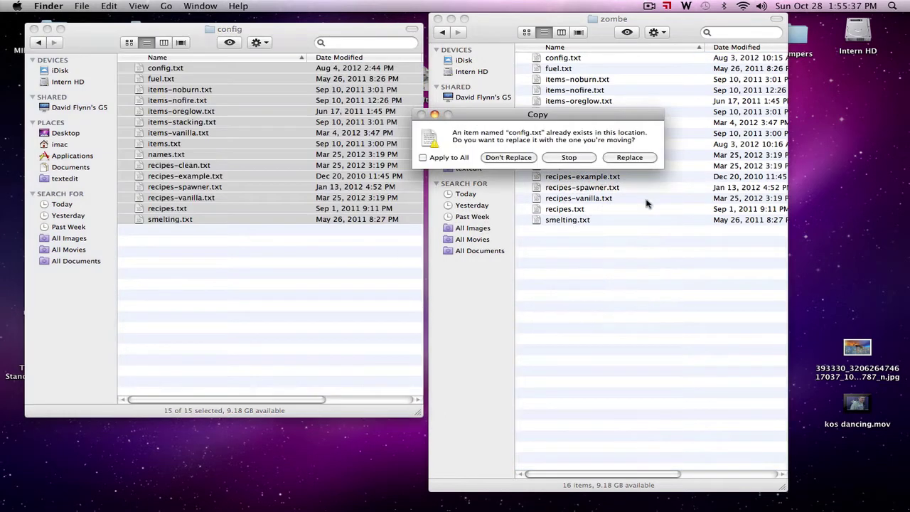
left_click(423, 158)
left_click(649, 158)
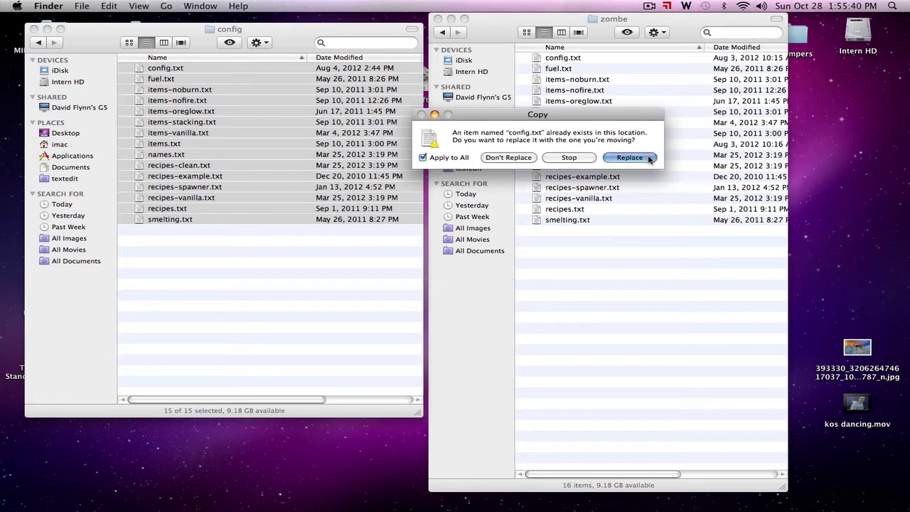
Look into the mod download's Source folder, return to the main folder and close that window.
left_click(37, 43)
double_click(152, 89)
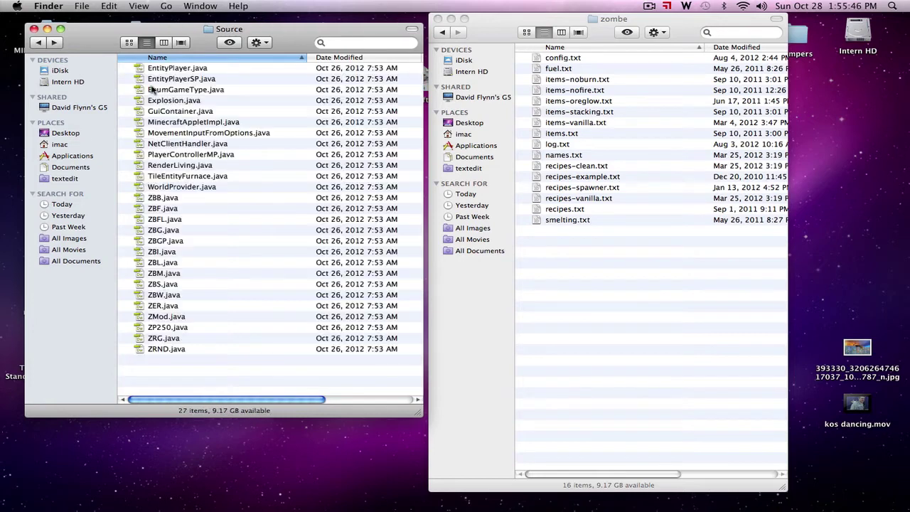
left_click(37, 44)
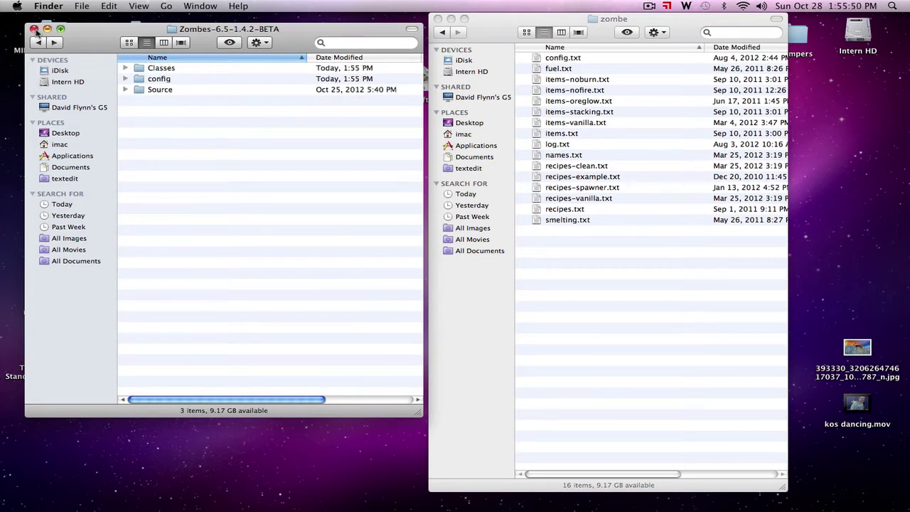
left_click(34, 29)
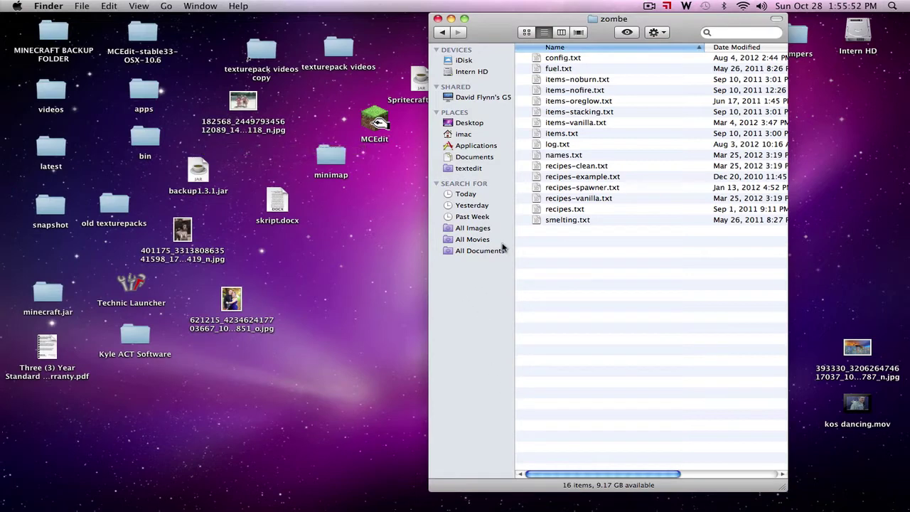
Open config.txt from the zombe folder in TextEdit and enlarge its window for reading the mod settings.
double_click(582, 60)
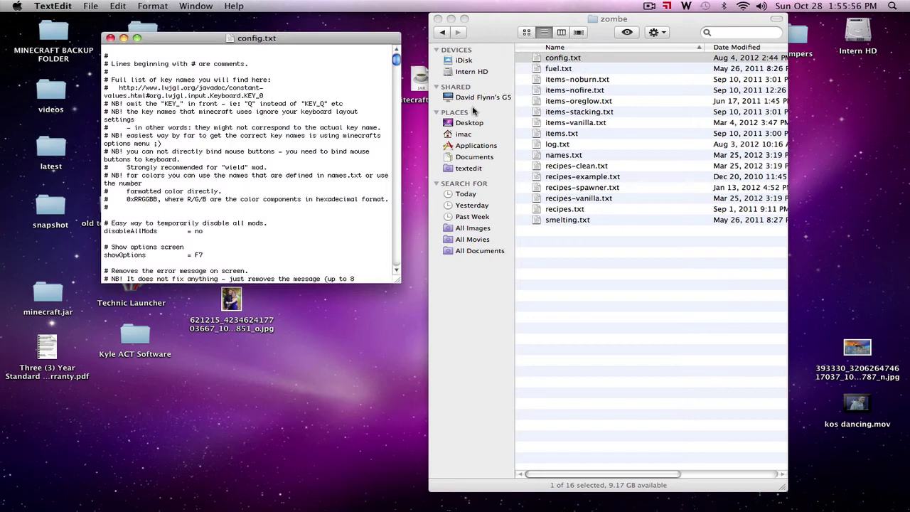
left_click_drag(230, 40, 379, 59)
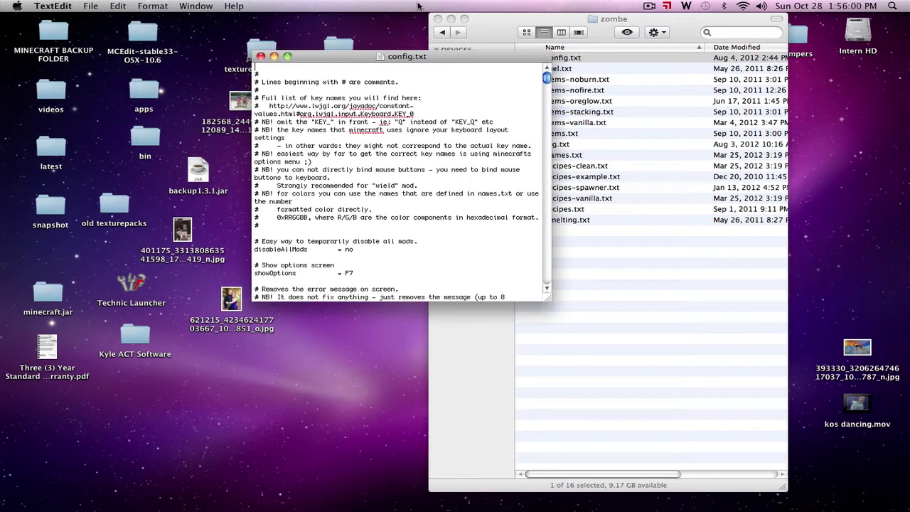
scroll(377, 93, "down", 2)
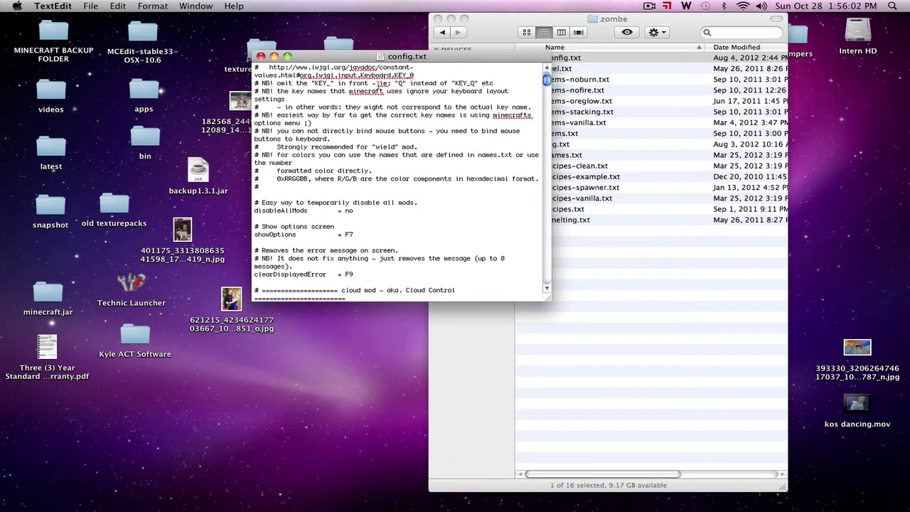
scroll(379, 83, "down", 3)
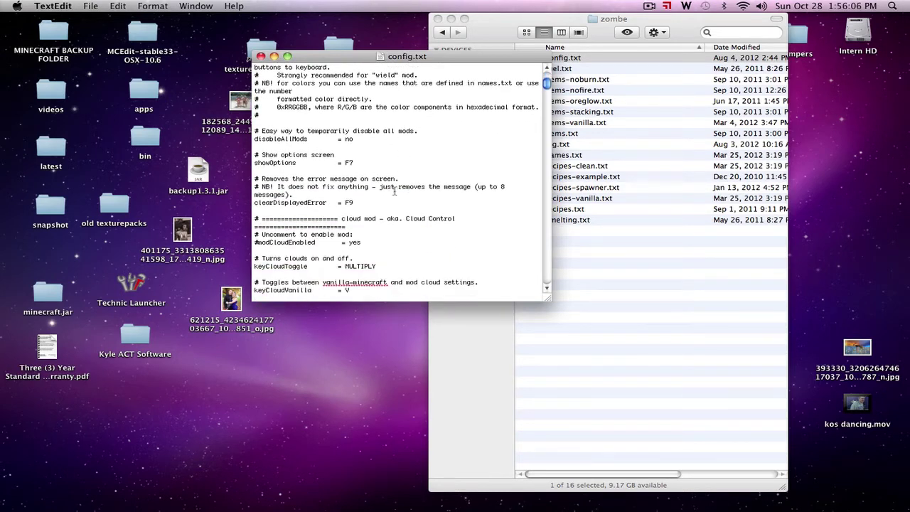
scroll(395, 191, "down", 7)
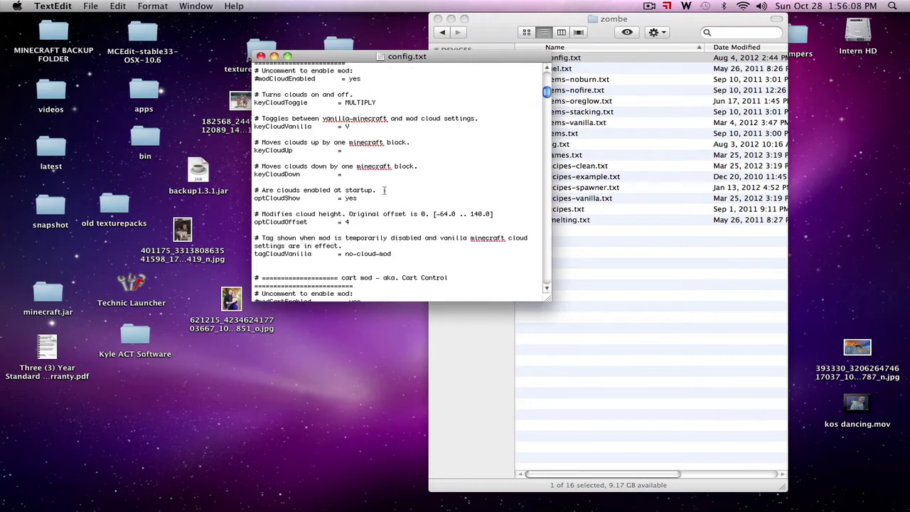
scroll(389, 192, "down", 2)
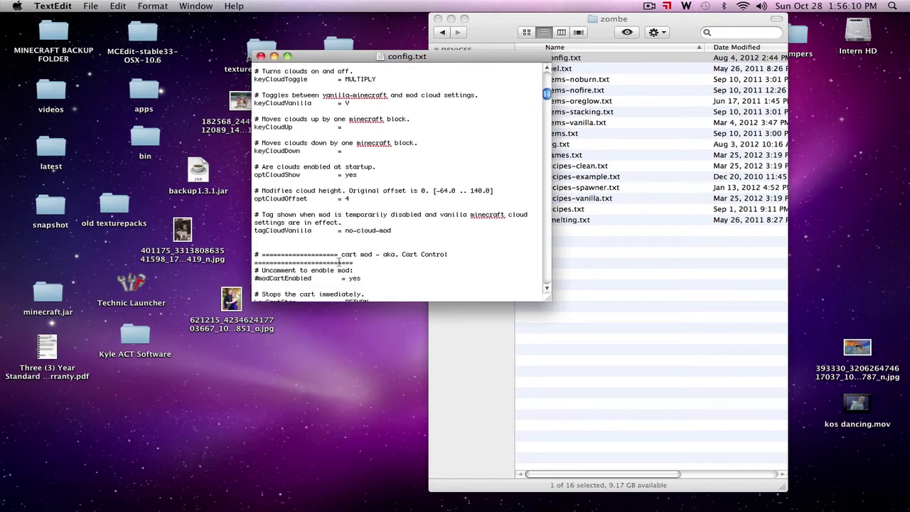
scroll(388, 265, "down", 2)
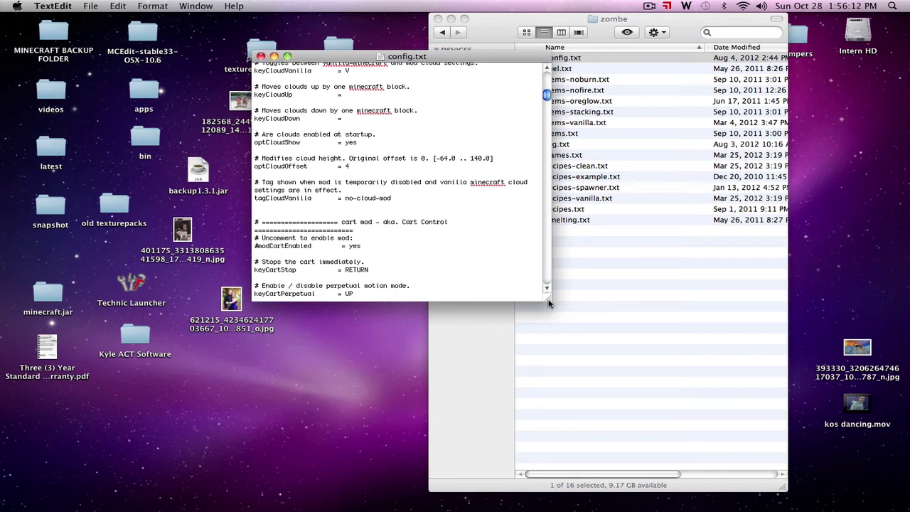
left_click_drag(547, 299, 721, 491)
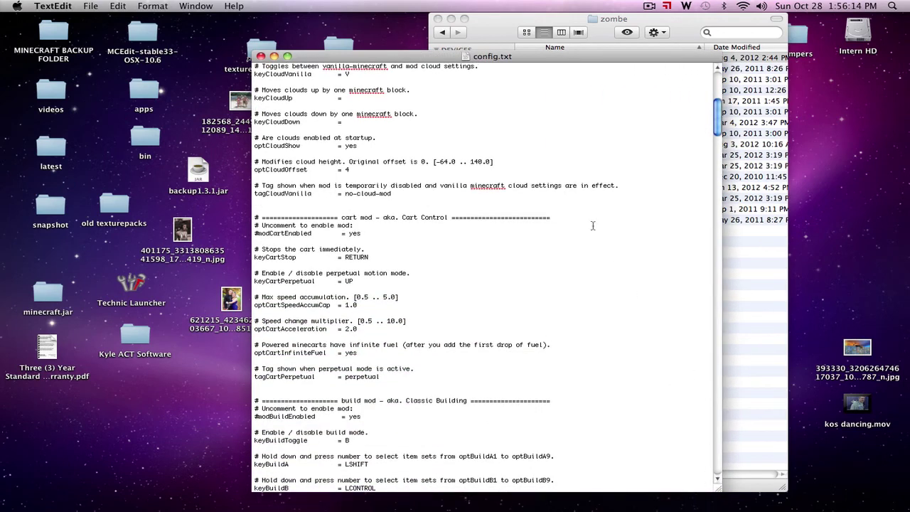
Enable the fly mod in config.txt by removing the # in front of modFlyEnabled.
scroll(501, 131, "down", 5)
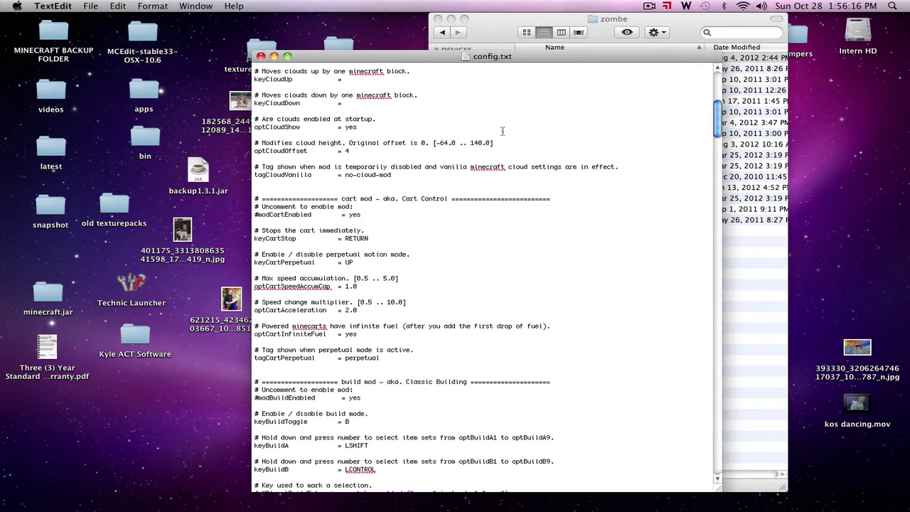
scroll(502, 131, "down", 15)
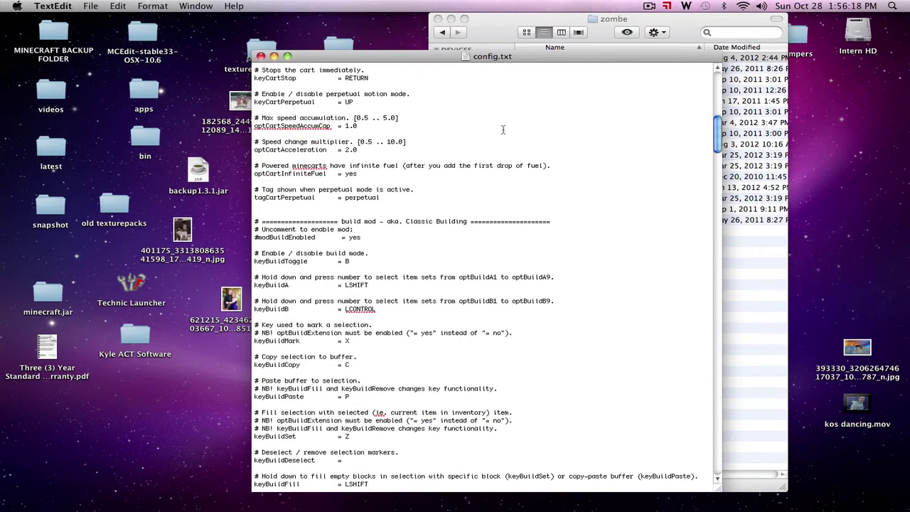
scroll(507, 130, "down", 20)
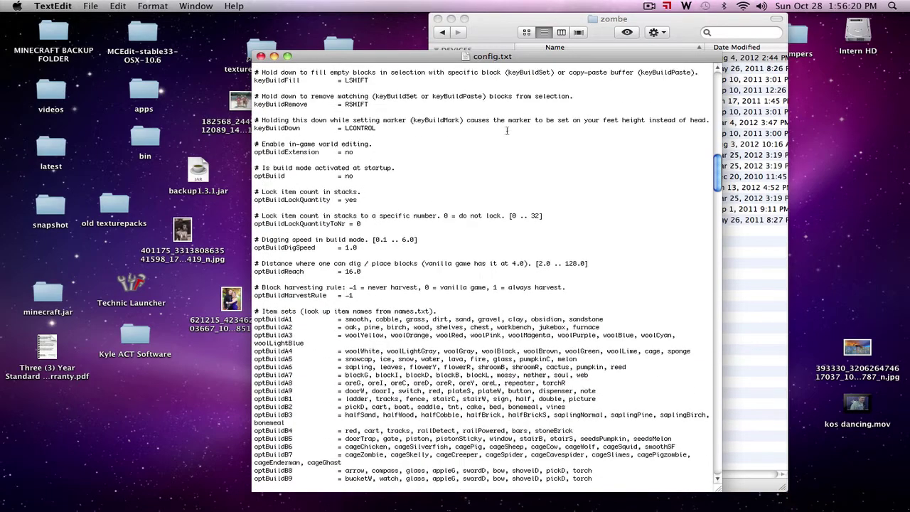
scroll(507, 130, "down", 12)
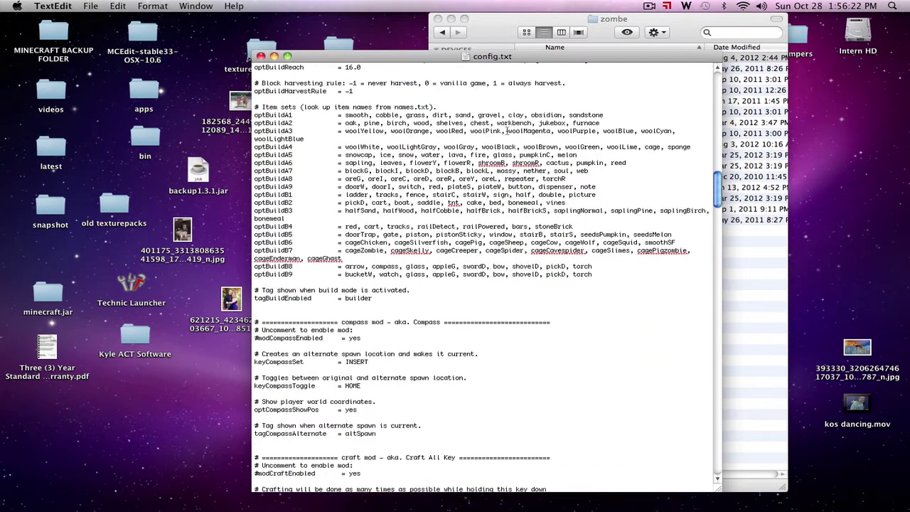
scroll(506, 131, "down", 4)
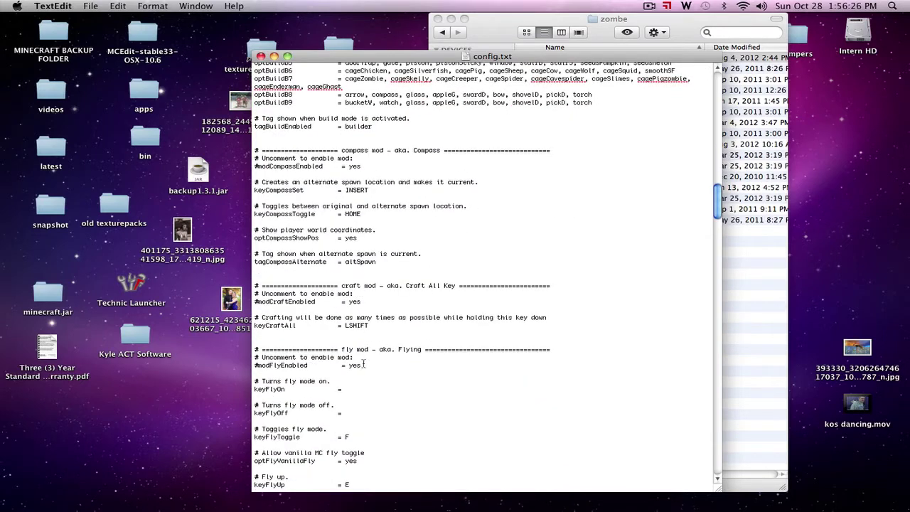
left_click_drag(364, 364, 349, 364)
key("BackSpace")
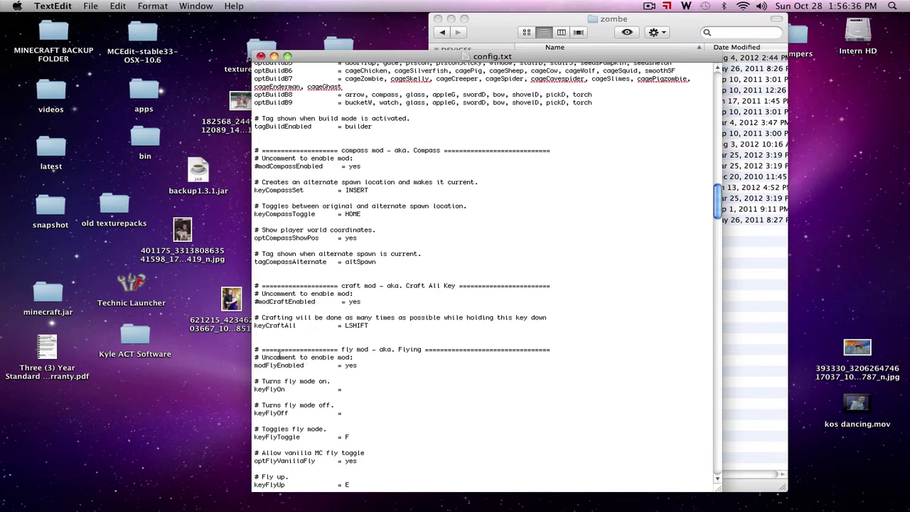
Review the fly mod's key settings in config.txt, save the changes and close the file.
scroll(279, 353, "down", 2)
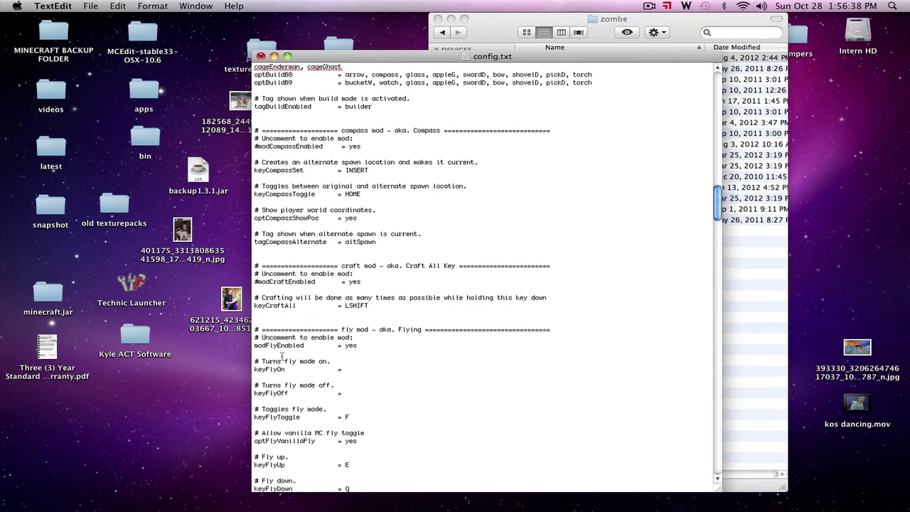
scroll(359, 383, "down", 3)
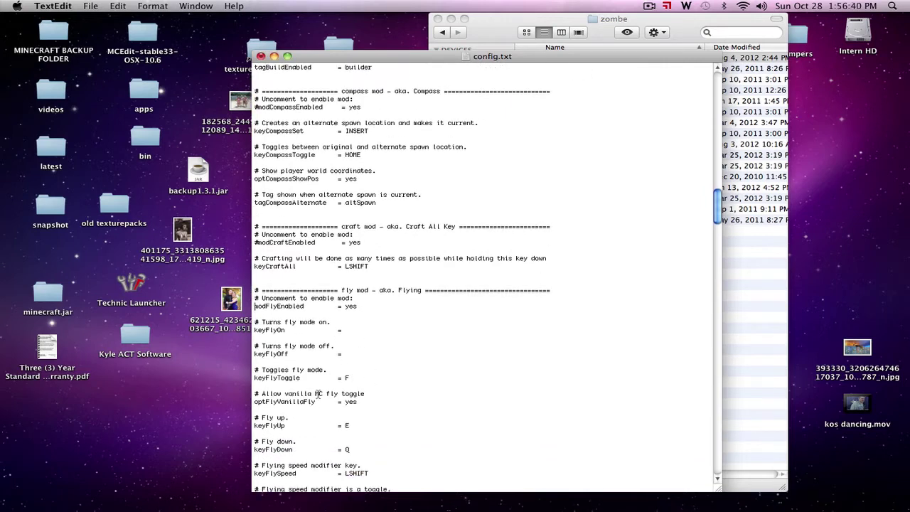
scroll(359, 386, "down", 2)
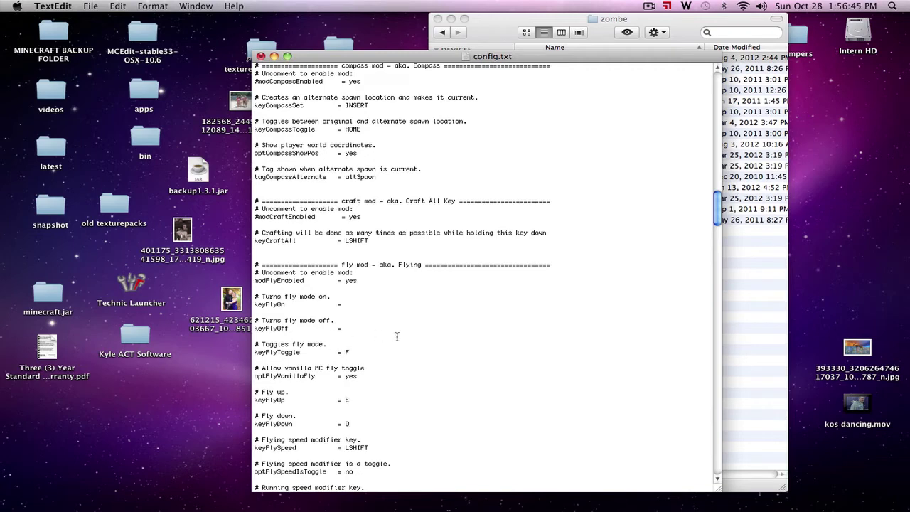
scroll(379, 328, "up", 10)
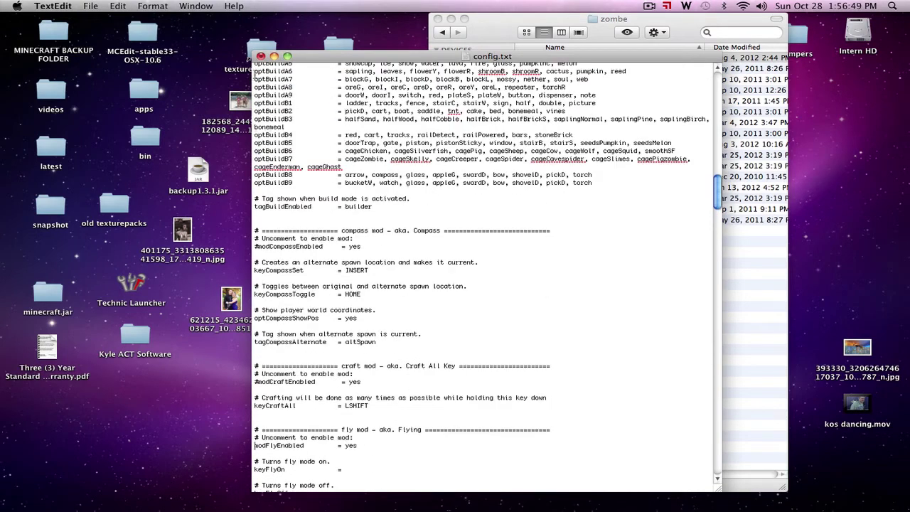
left_click(261, 56)
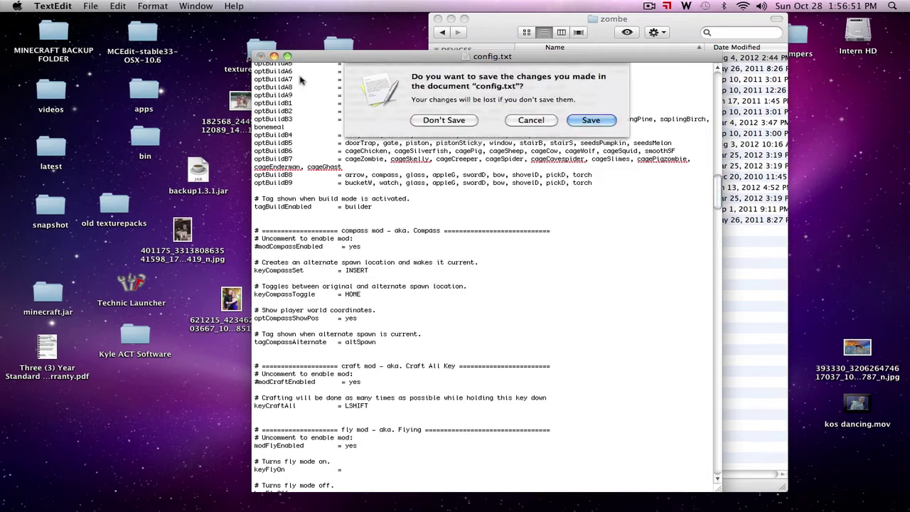
left_click(591, 120)
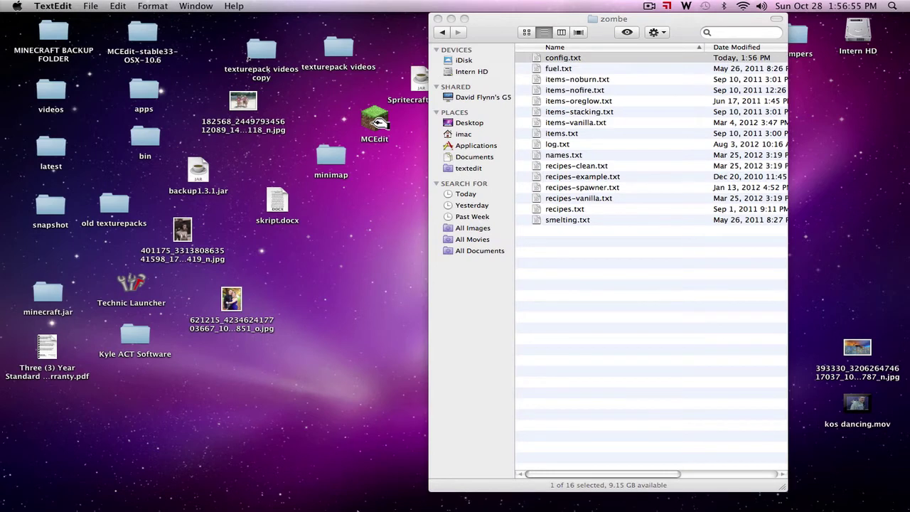
Open the Minecraft launcher, log in with the remembered account and enlarge the game window to fill the screen.
mouse_move(364, 506)
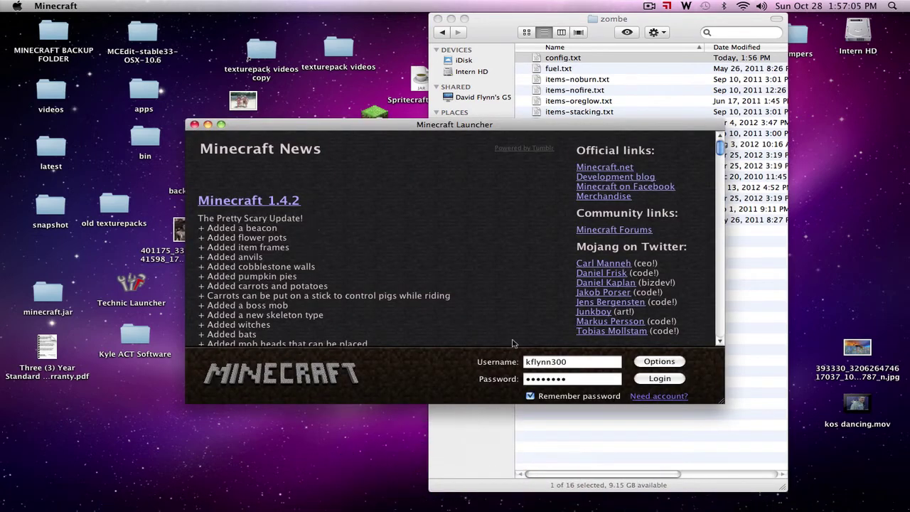
left_click(648, 382)
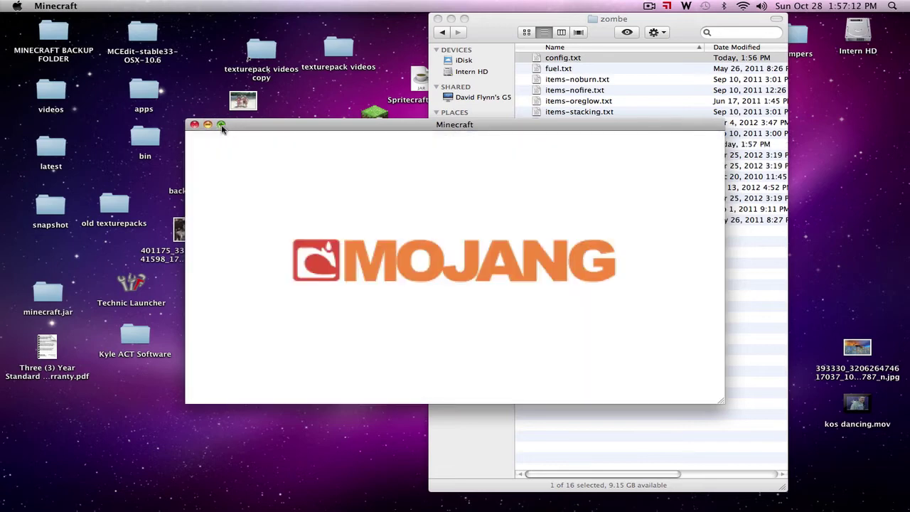
left_click(221, 126)
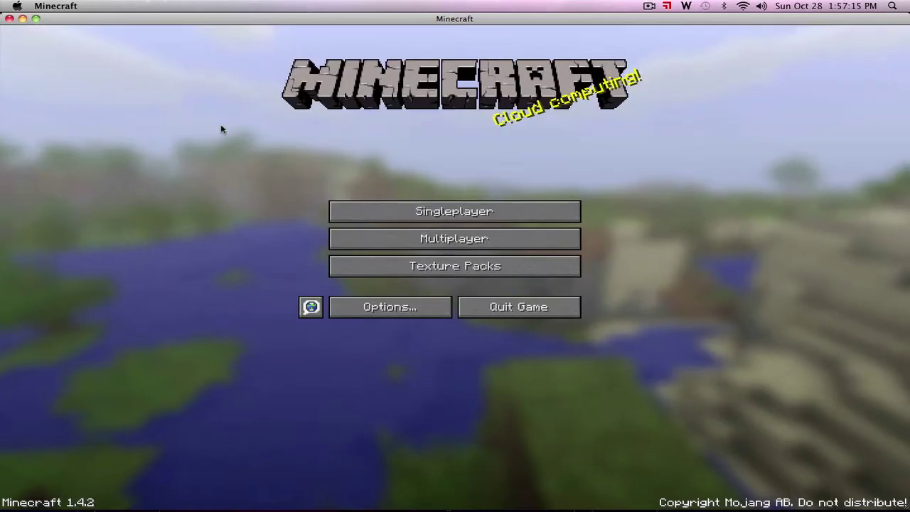
Load an existing singleplayer world for testing the fly mod.
left_click(461, 214)
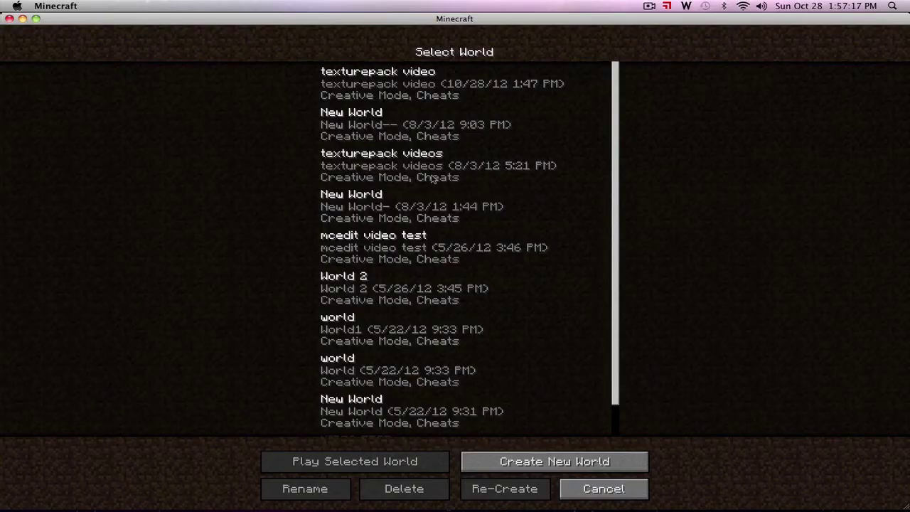
left_click(608, 490)
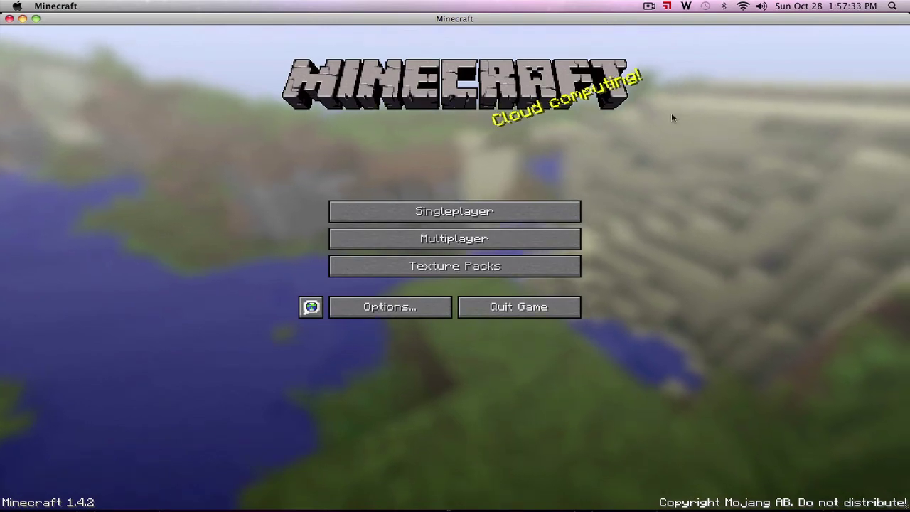
left_click(494, 211)
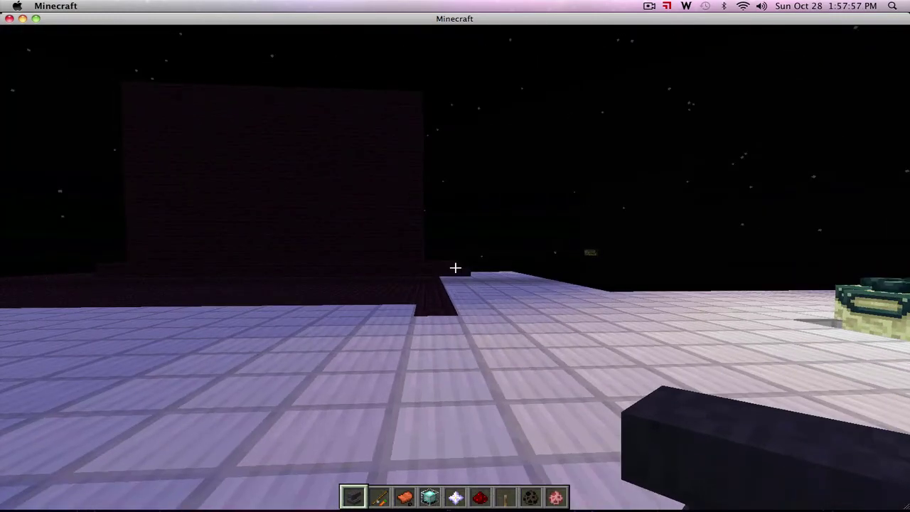
Look at the in-game options and return to the world.
key("Escape")
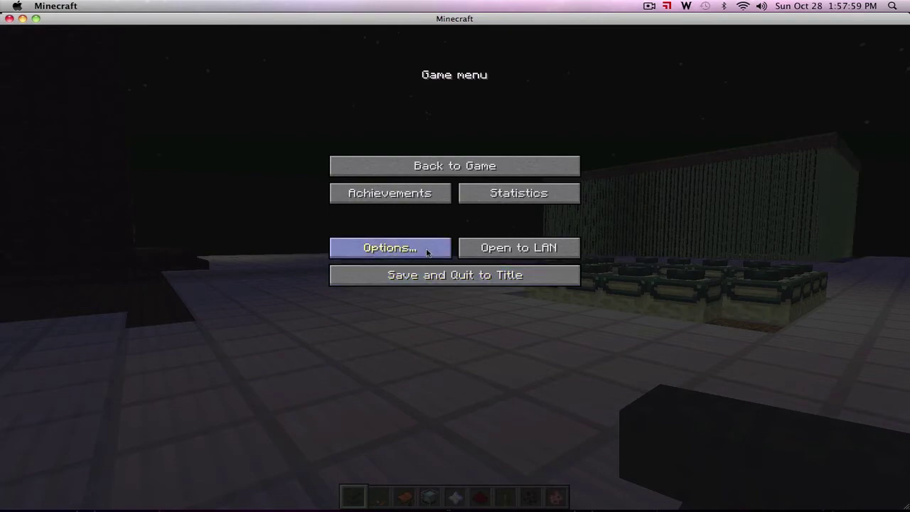
left_click(429, 247)
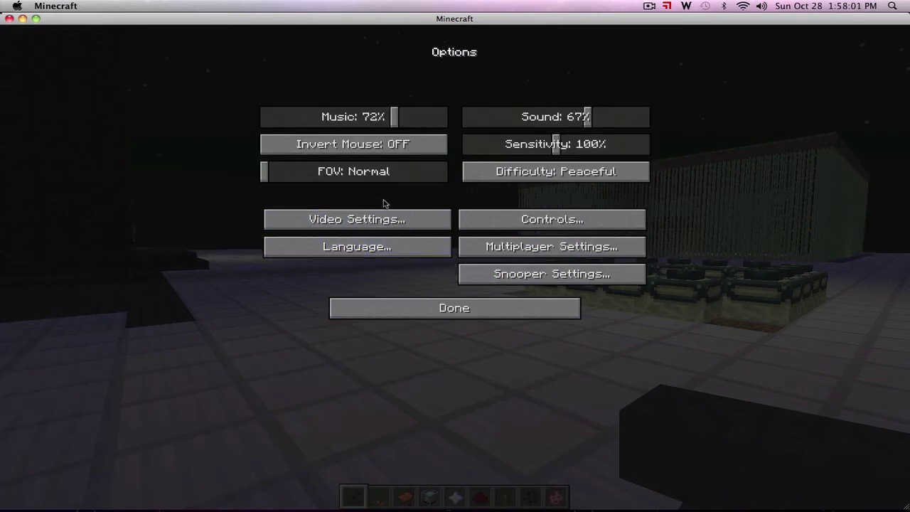
key("Escape")
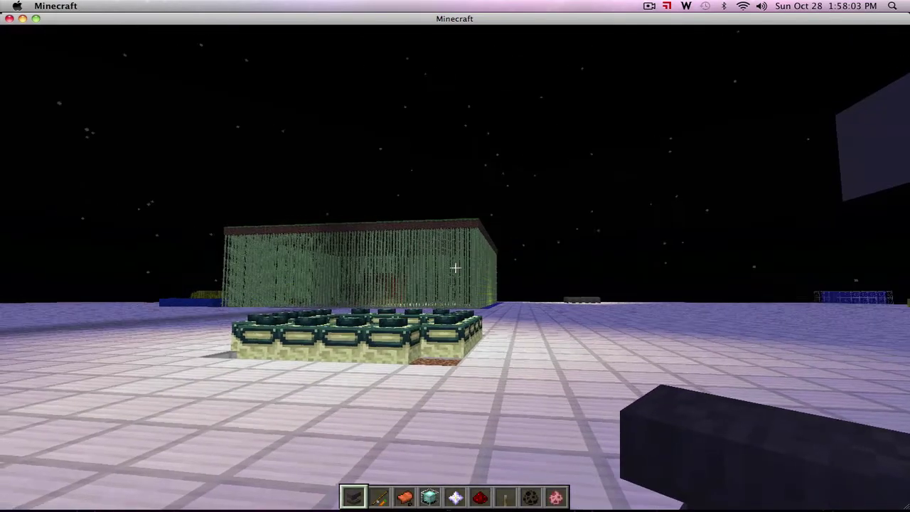
Turn on the mod's fly mode, move across the world and drop the held anvil.
key("f")
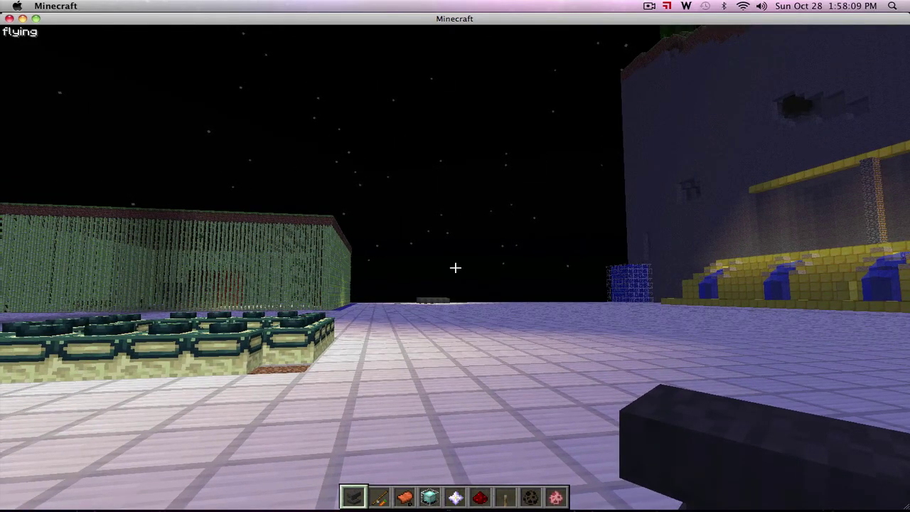
key("w")
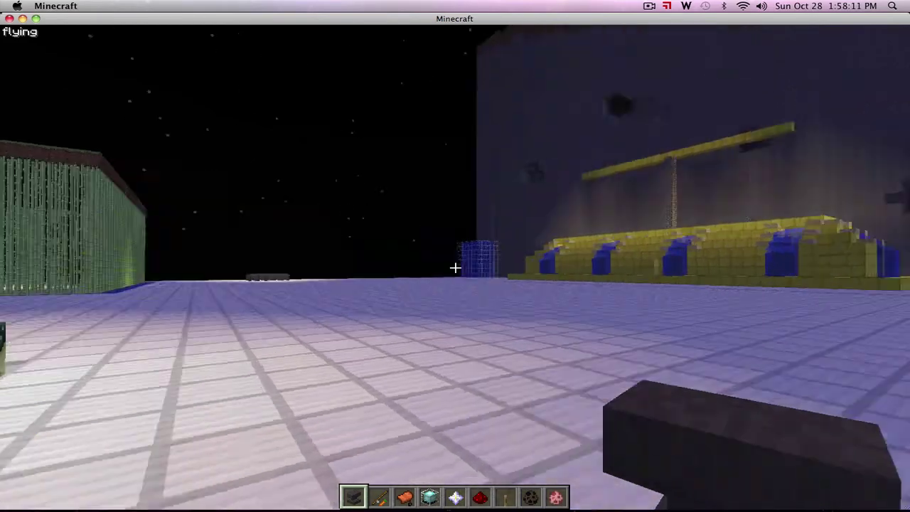
key("w")
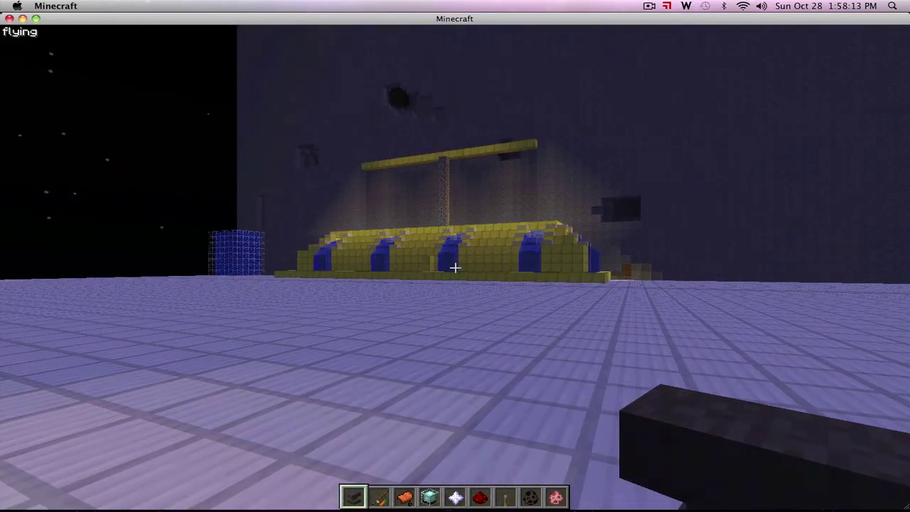
key("w")
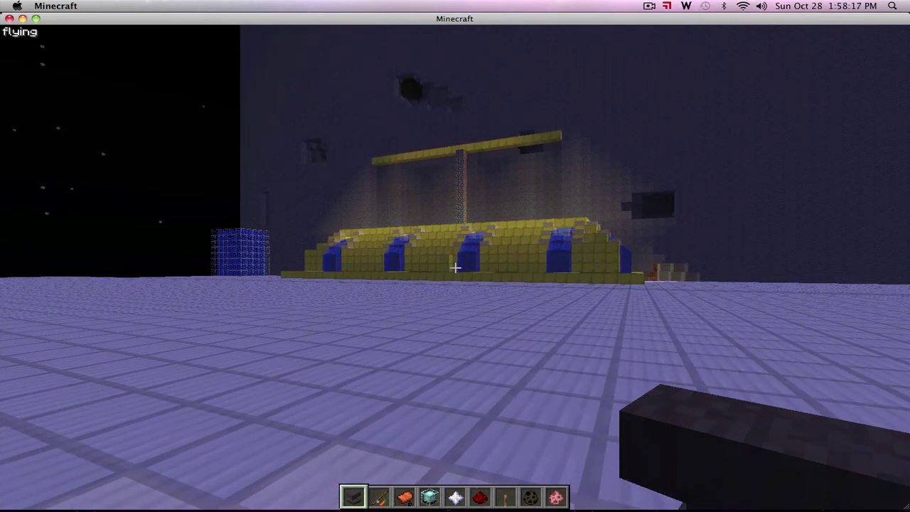
key("d")
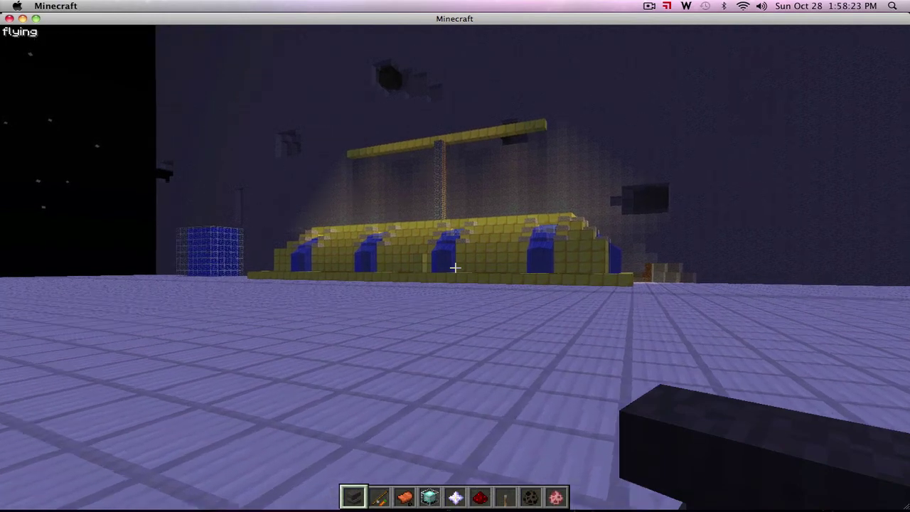
mouse_move(455, 267)
key("w")
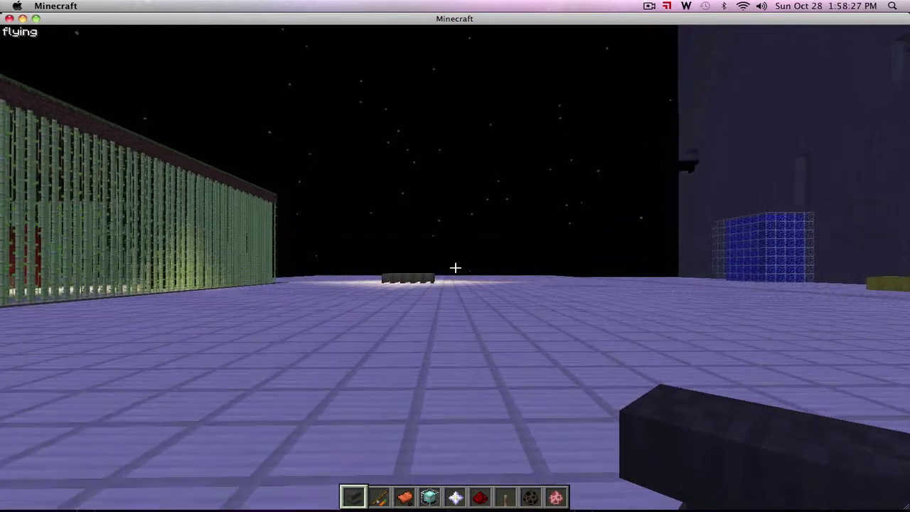
key("q")
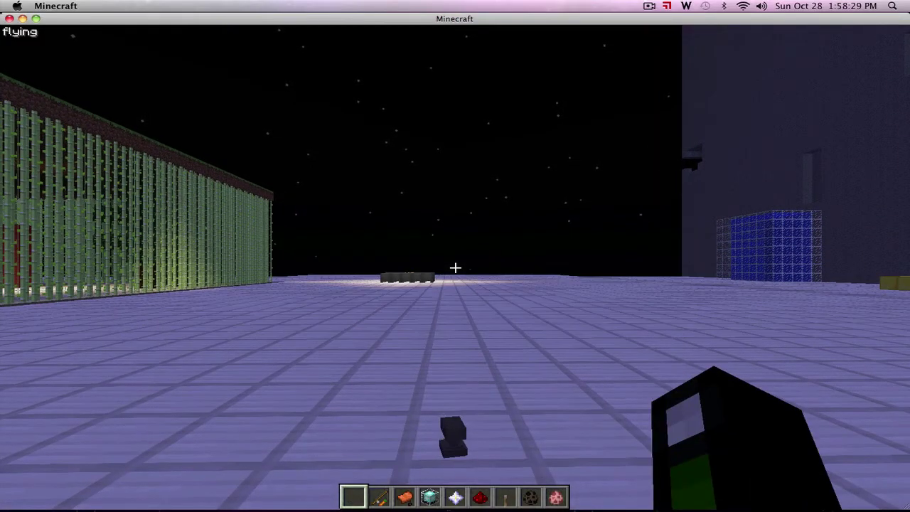
key("w")
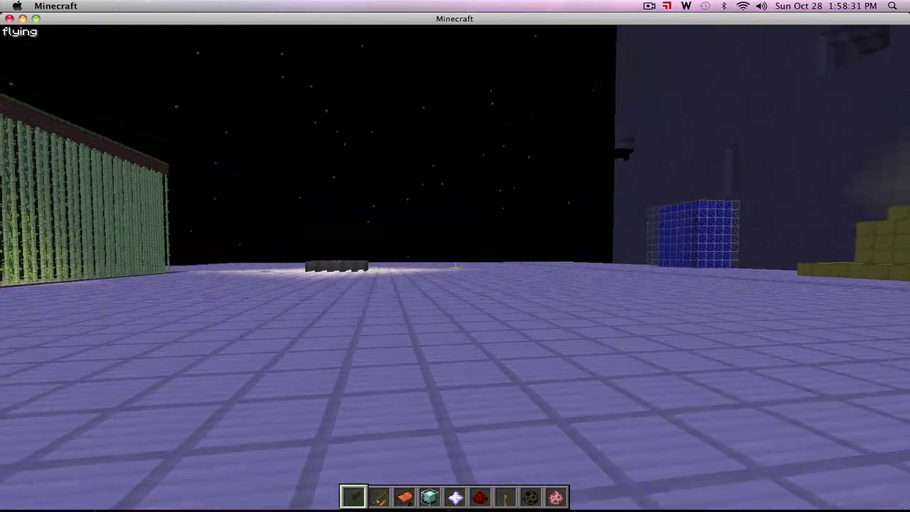
Test the mod's fly toggle by switching flying off and on while moving forward past the cauldrons.
key("Escape")
key("Escape")
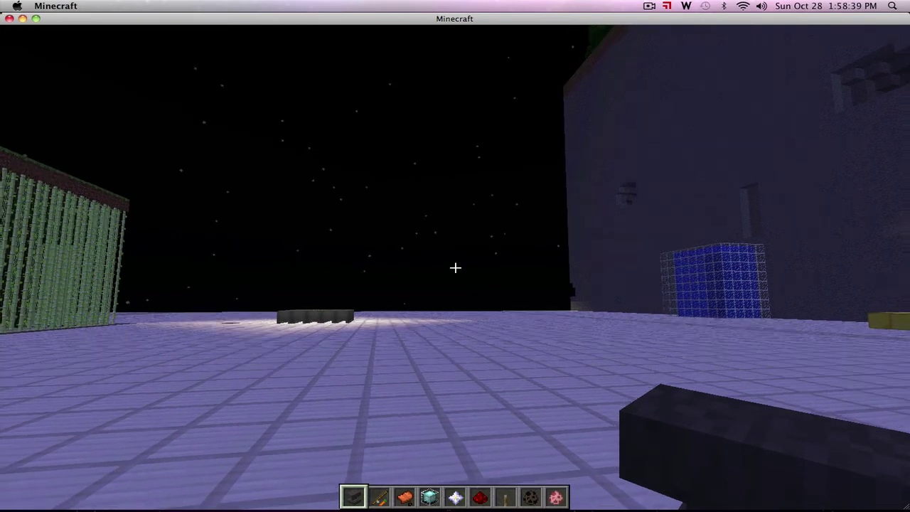
key("f")
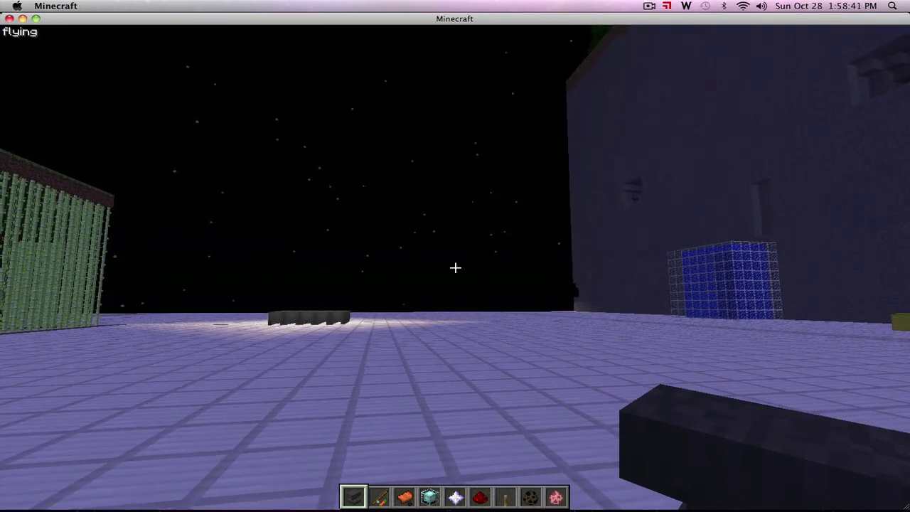
key("w")
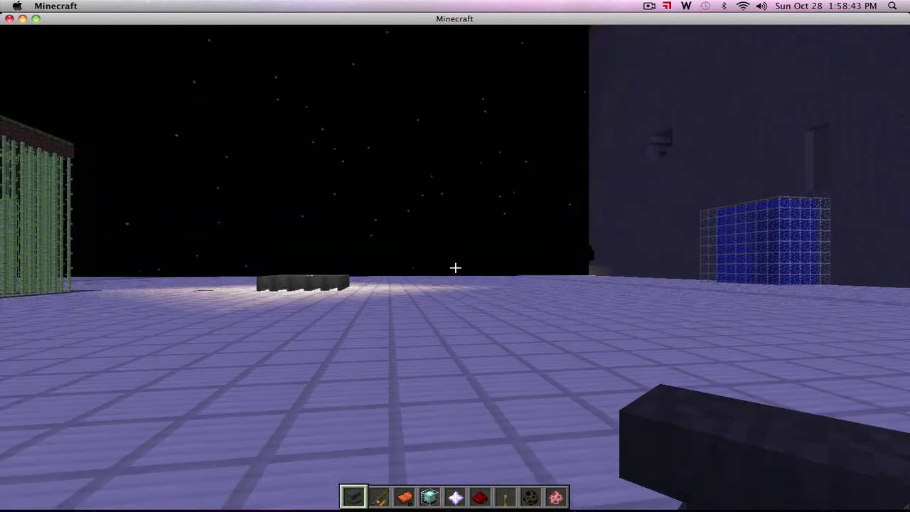
key("w")
key("f")
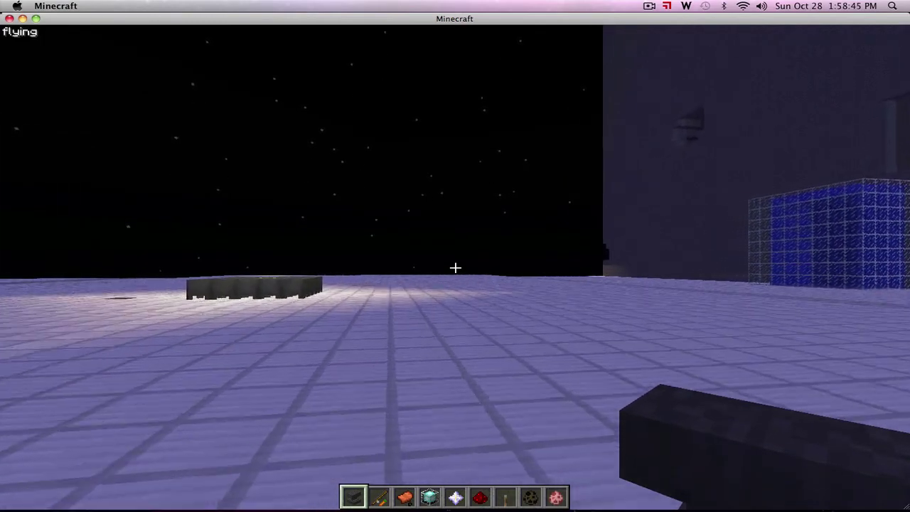
key("w")
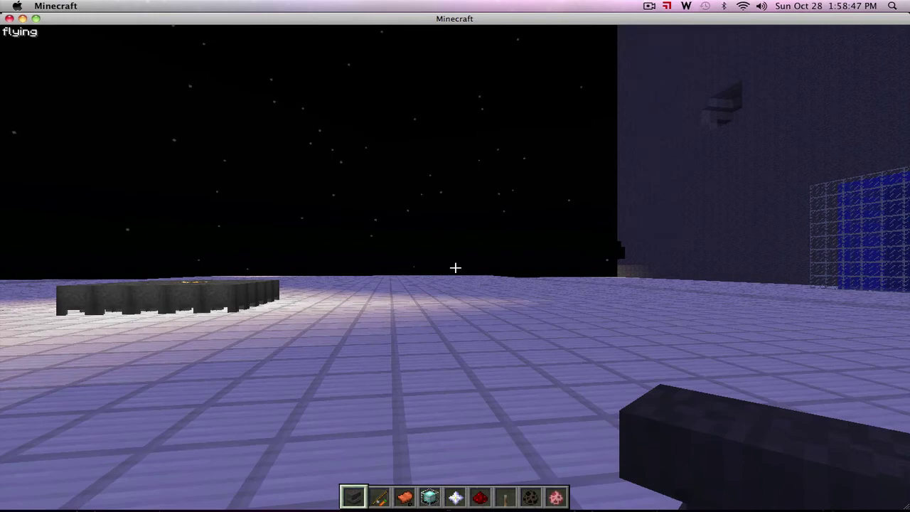
key("w")
key("slash")
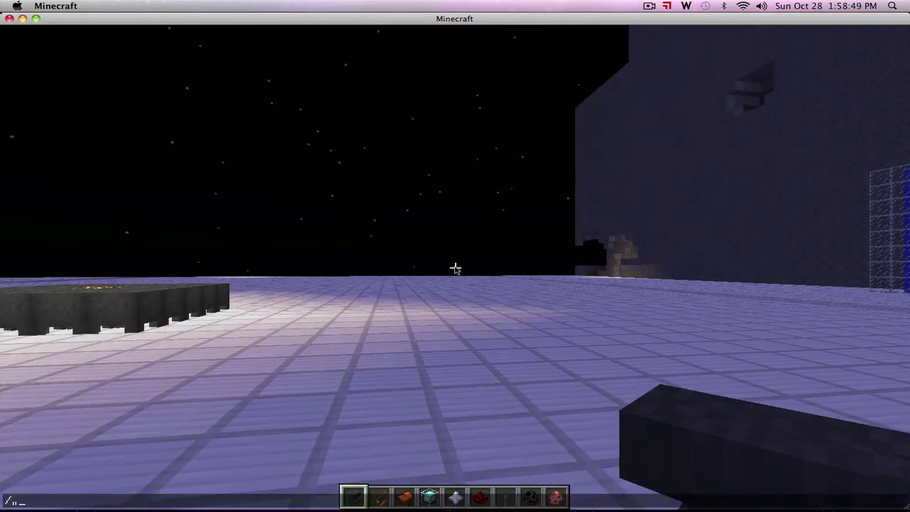
type("kid")
key("Return")
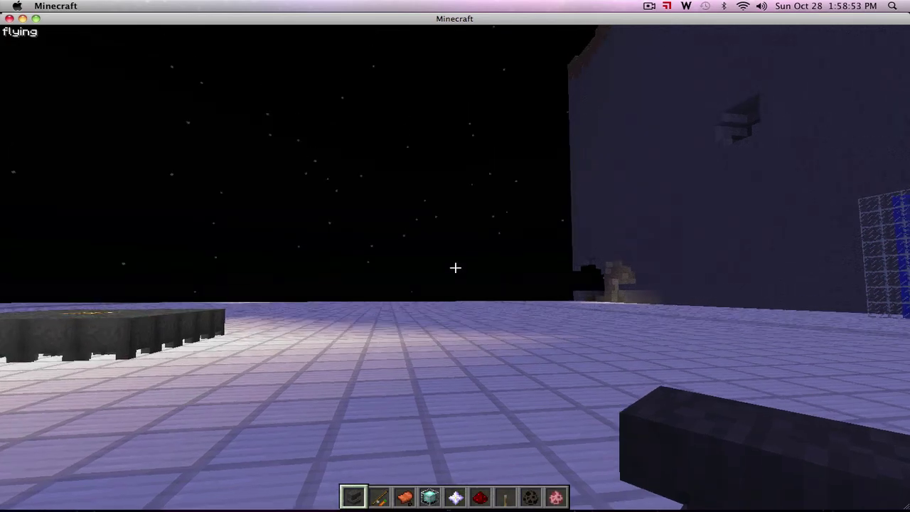
Pause the game at the game menu.
key("Escape")
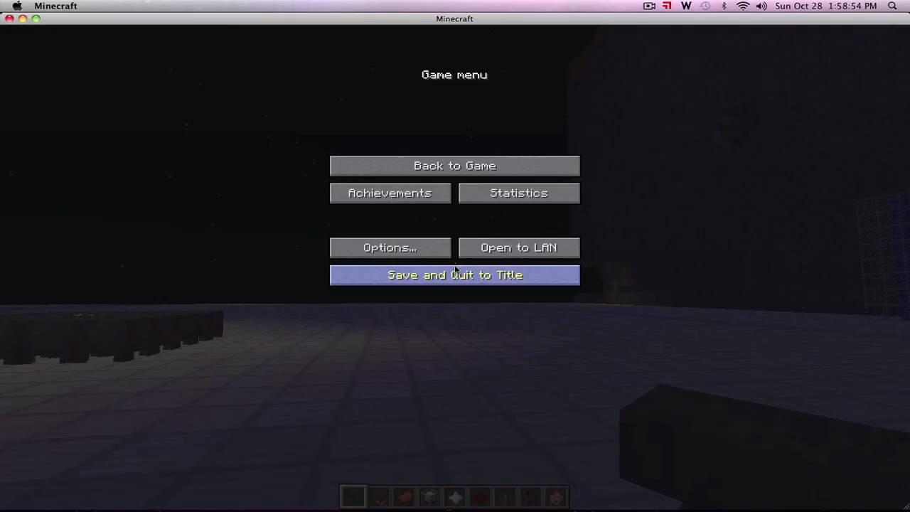
left_click(648, 9)
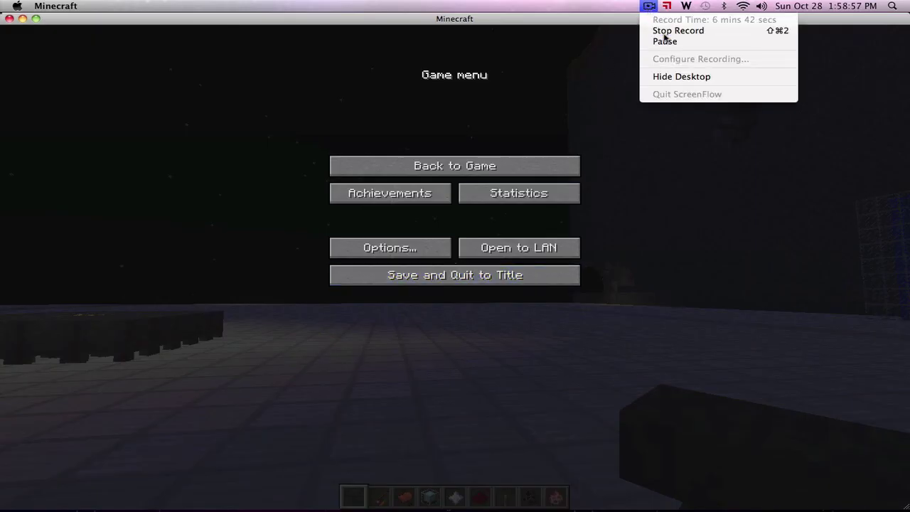